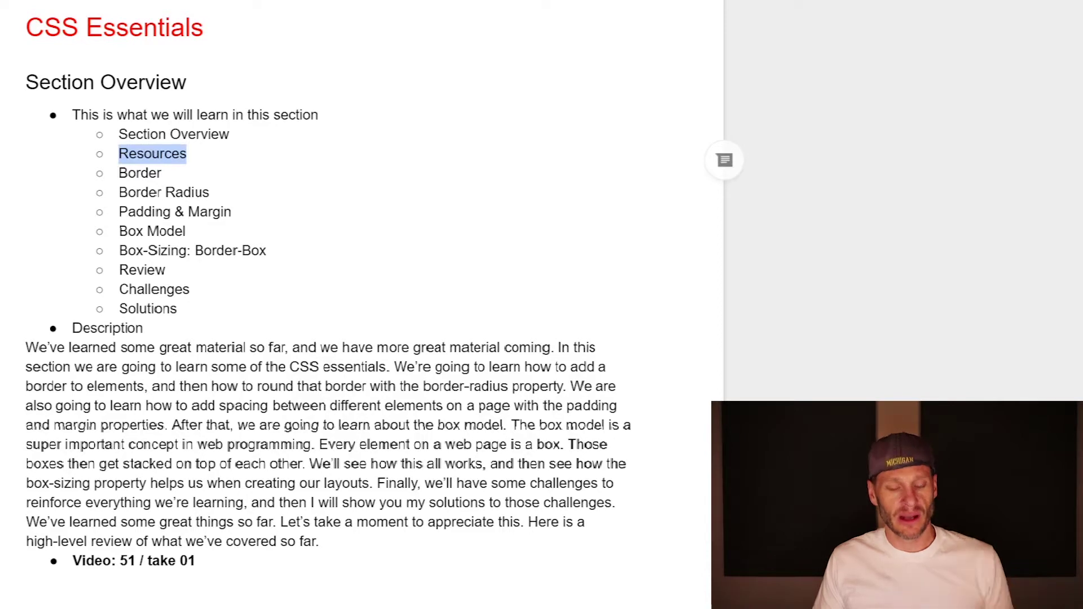
# - Rename the Resources outline item to 'All HTML Tags & Attributes, All CSS Selectors & Properties'
pyautogui.write('All HTML Tags & Attributes, All CSS Properties')
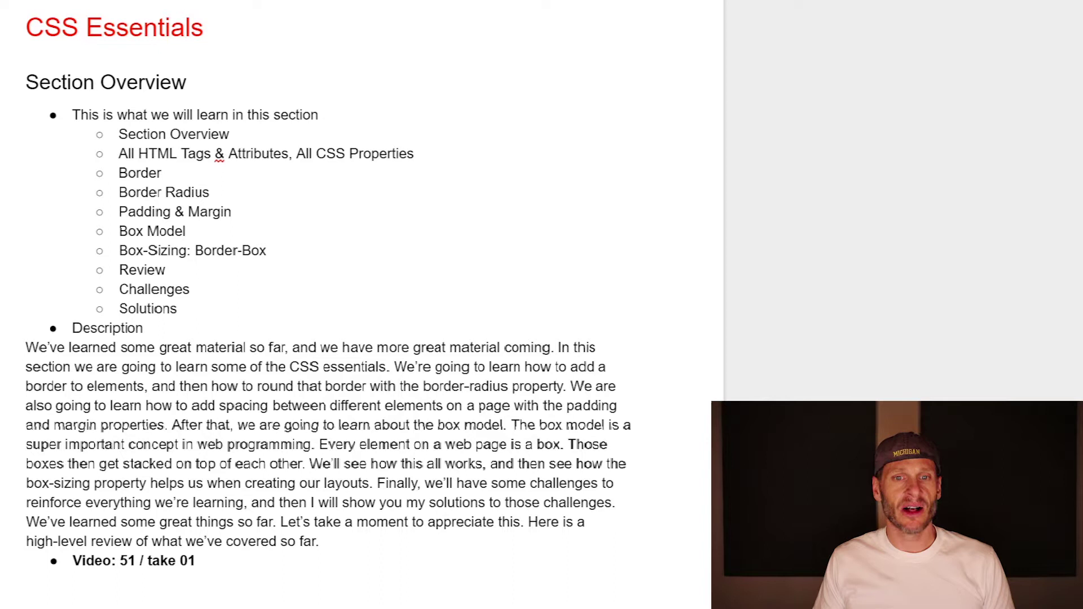
pyautogui.click(349, 153)
pyautogui.write('Slect')
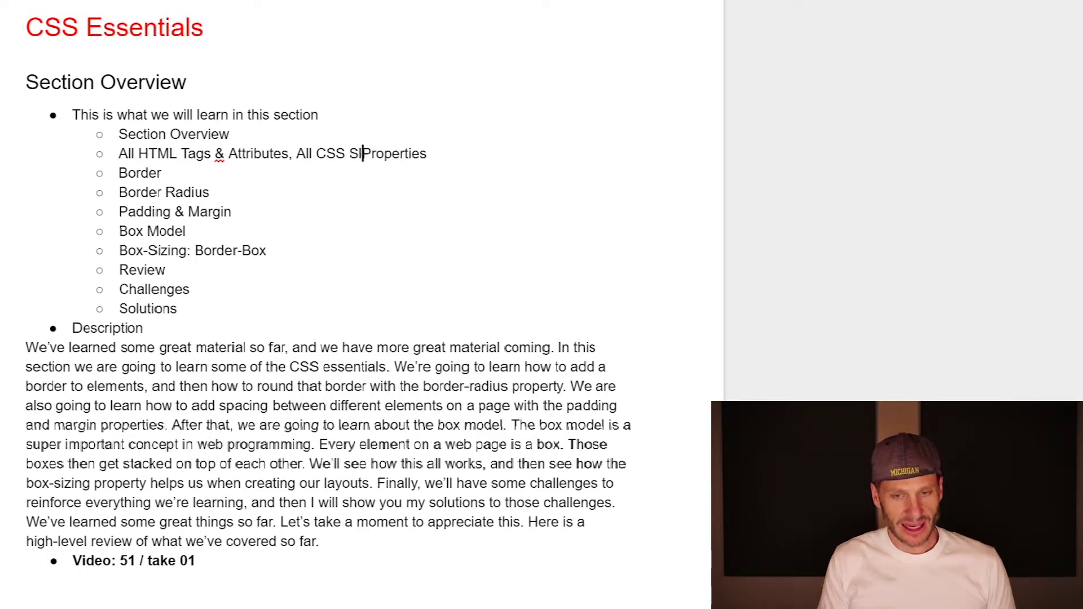
pyautogui.press('BackSpace')
pyautogui.press('BackSpace')
pyautogui.press('BackSpace')
pyautogui.press('BackSpace')
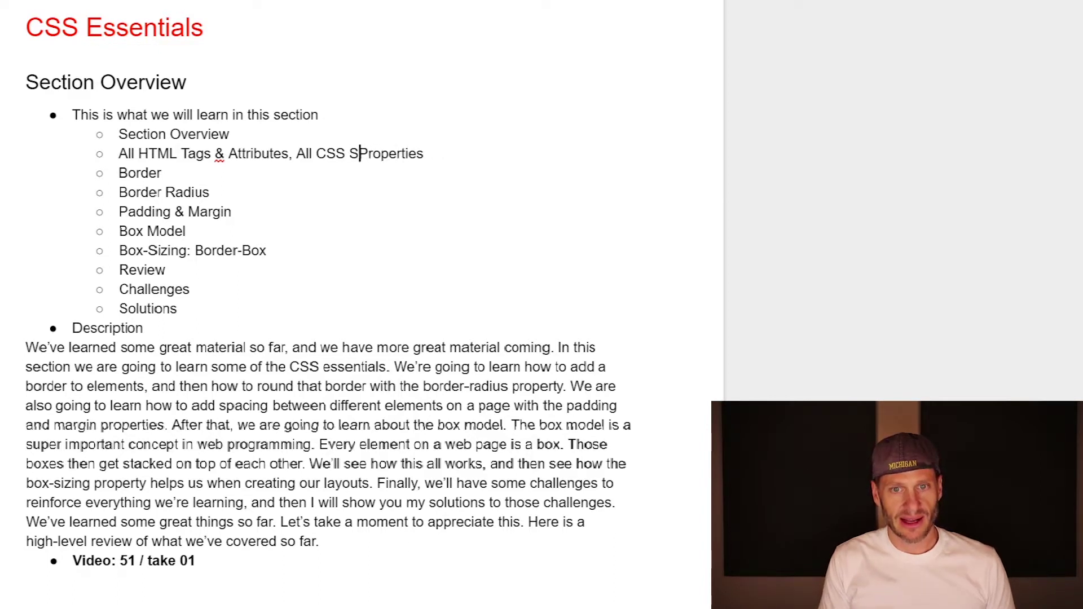
pyautogui.write('electors &')
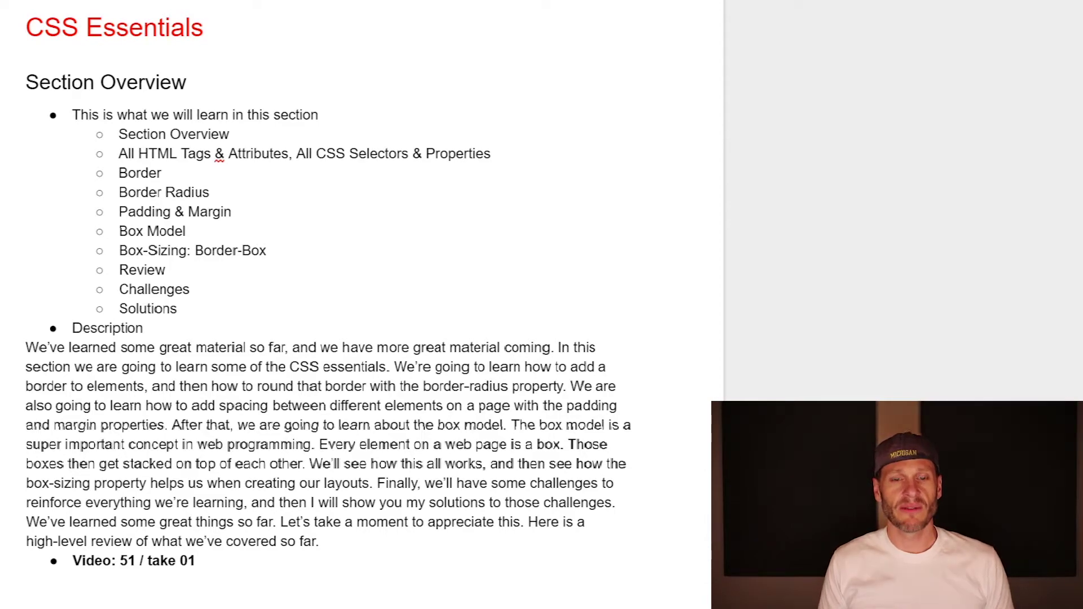
pyautogui.scroll(-10, 361, 305)
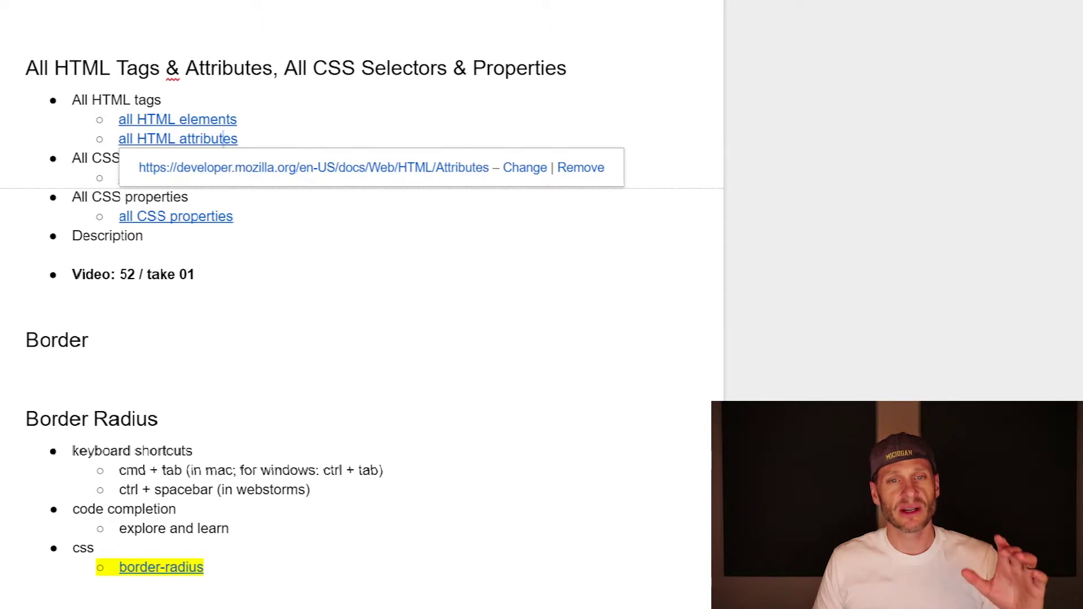
pyautogui.click(210, 119)
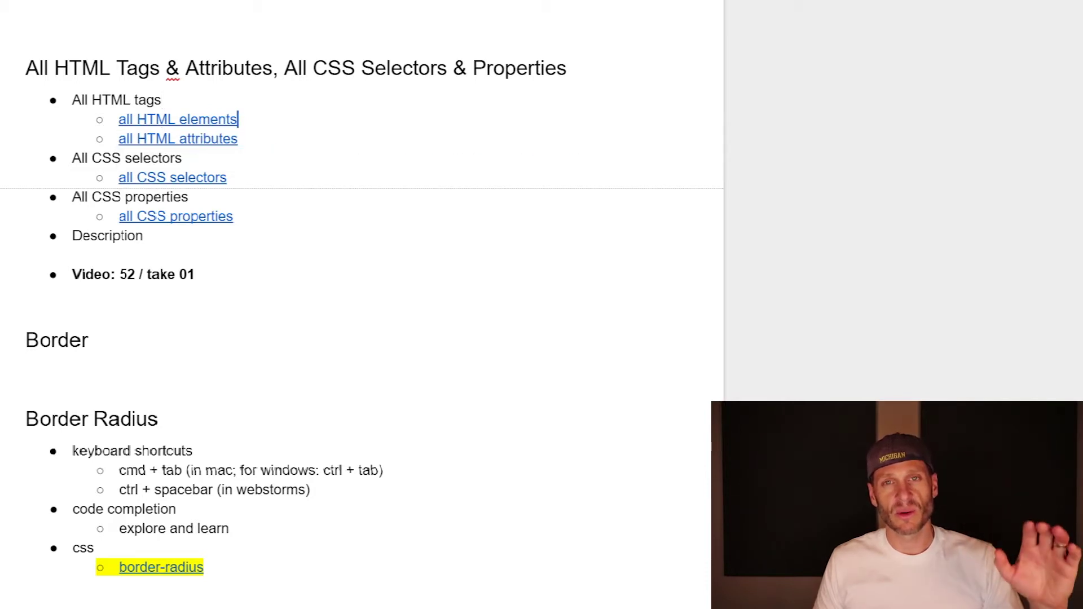
pyautogui.click(224, 139)
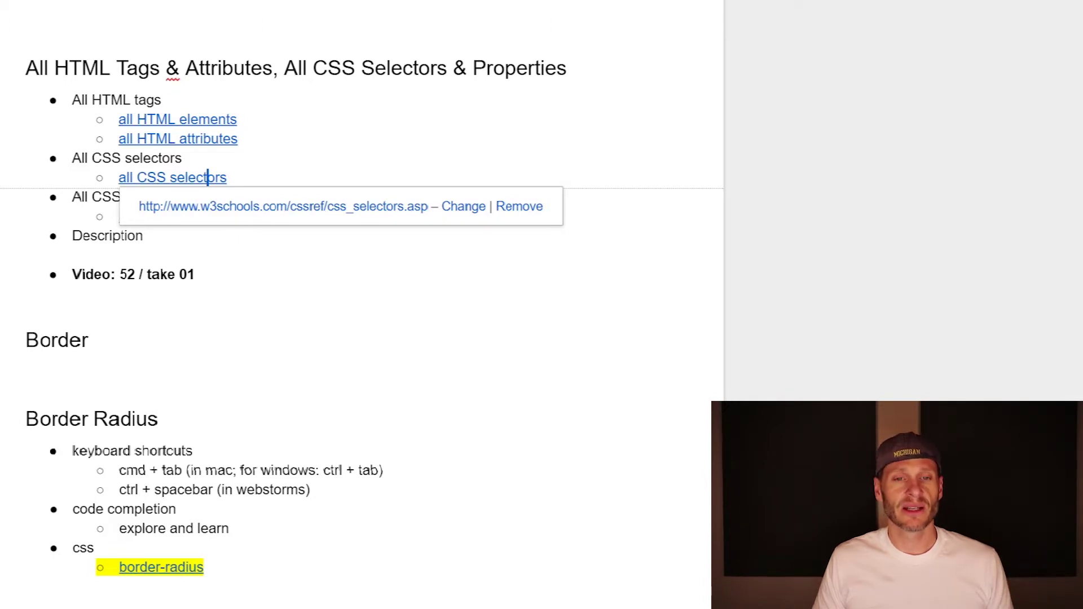
# - Check the 'all CSS properties' link's MDN URL, then switch to WebStorm
pyautogui.press('Down')
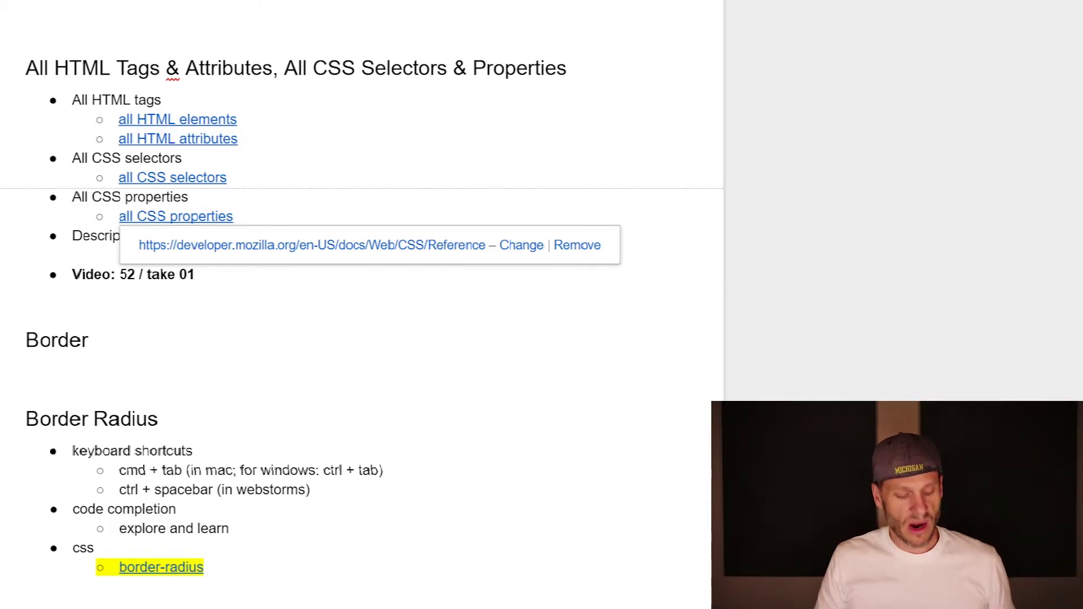
pyautogui.hotkey('alt', 'Tab')
pyautogui.press('Tab')
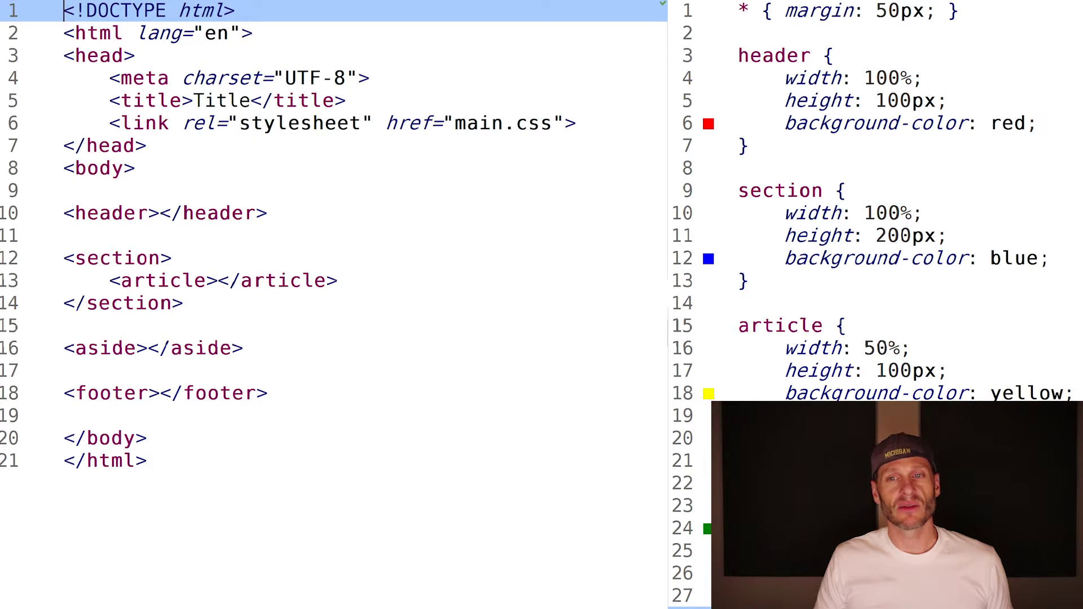
# - Highlight the header rule, its 'header' selector and its background-color property in main.css
pyautogui.moveTo(739, 56); pyautogui.dragTo(749, 146)
pyautogui.doubleClick(781, 54)
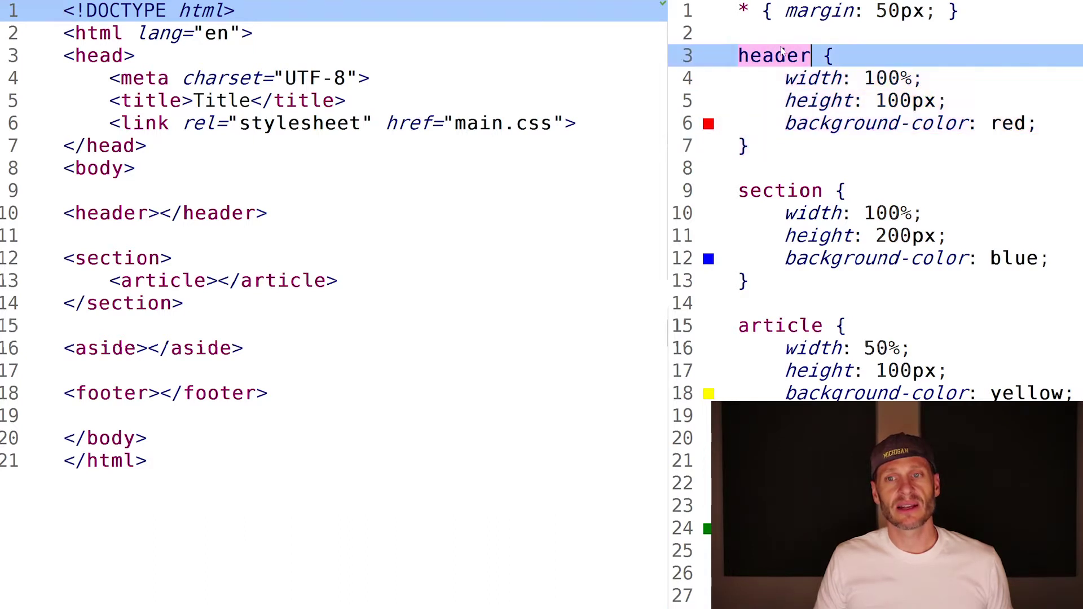
pyautogui.moveTo(822, 56); pyautogui.dragTo(749, 145)
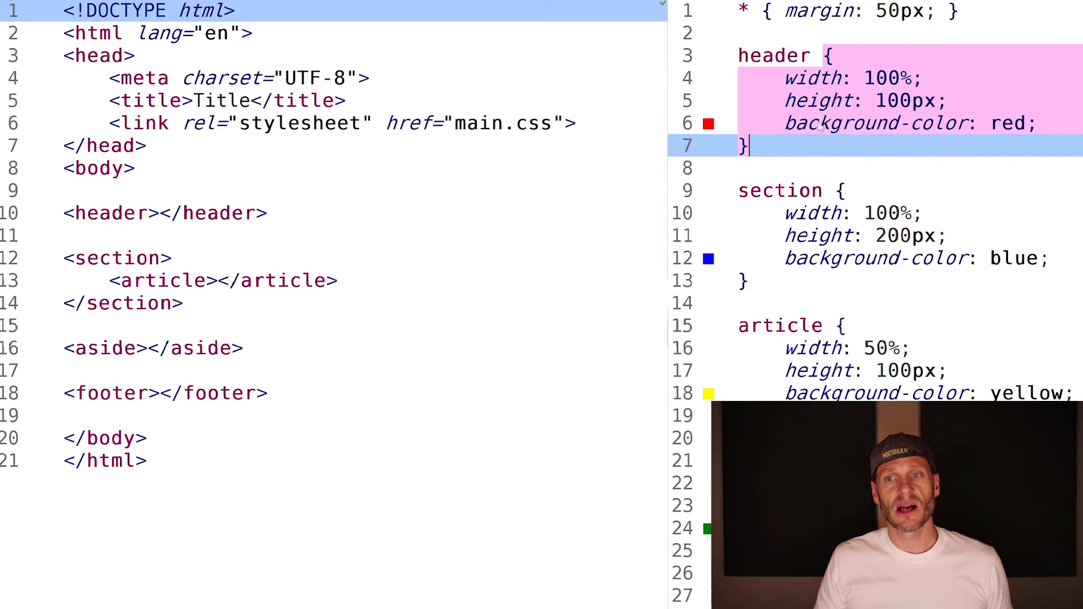
pyautogui.doubleClick(784, 123)
pyautogui.moveTo(784, 78); pyautogui.dragTo(750, 146)
pyautogui.moveTo(932, 124); pyautogui.dragTo(873, 122)
pyautogui.doubleClick(874, 121)
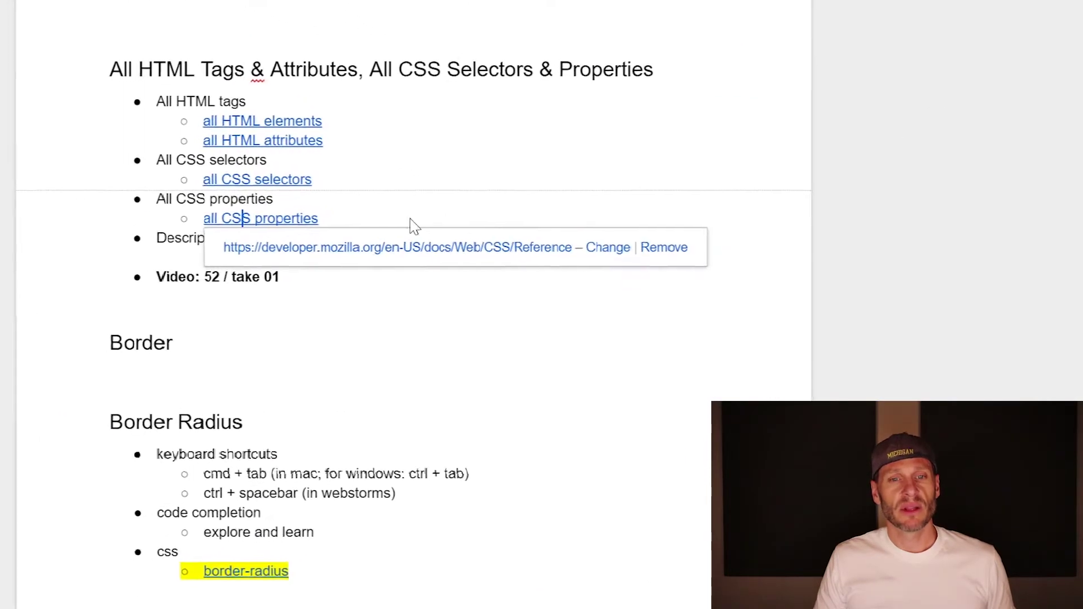
pyautogui.press('End')
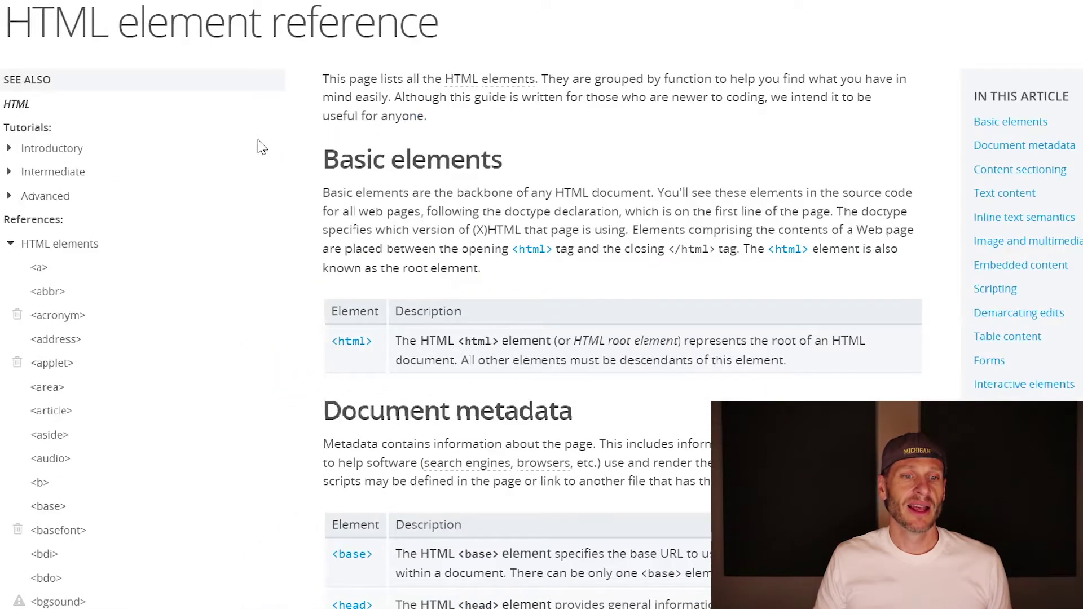
# - Browse the MDN HTML element reference and open the <spacer> element page
pyautogui.scroll(-5, 125, 453)
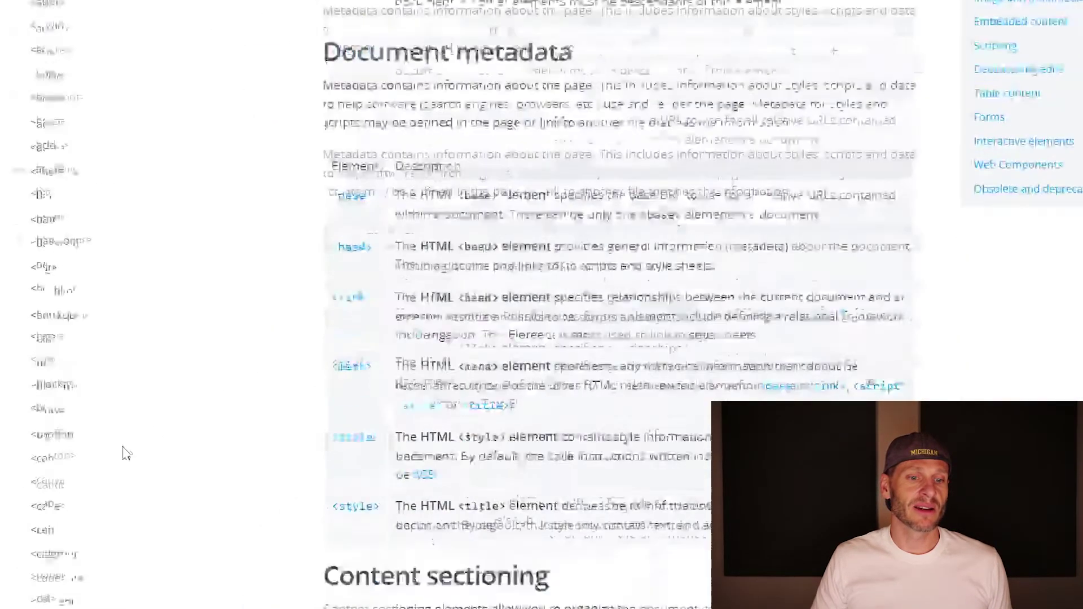
pyautogui.scroll(-15, 125, 453)
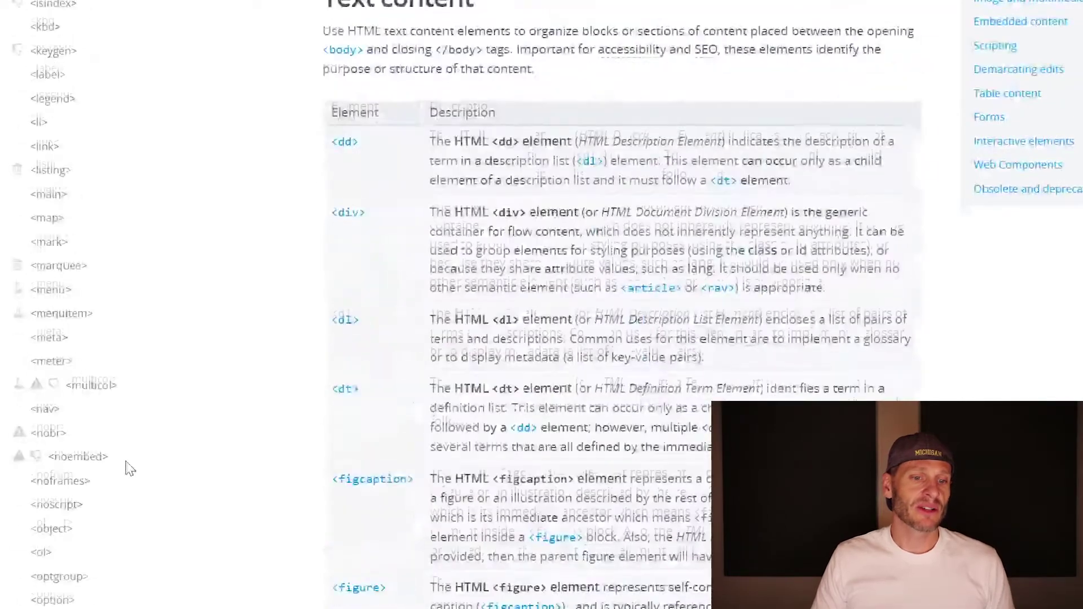
pyautogui.scroll(-10, 129, 469)
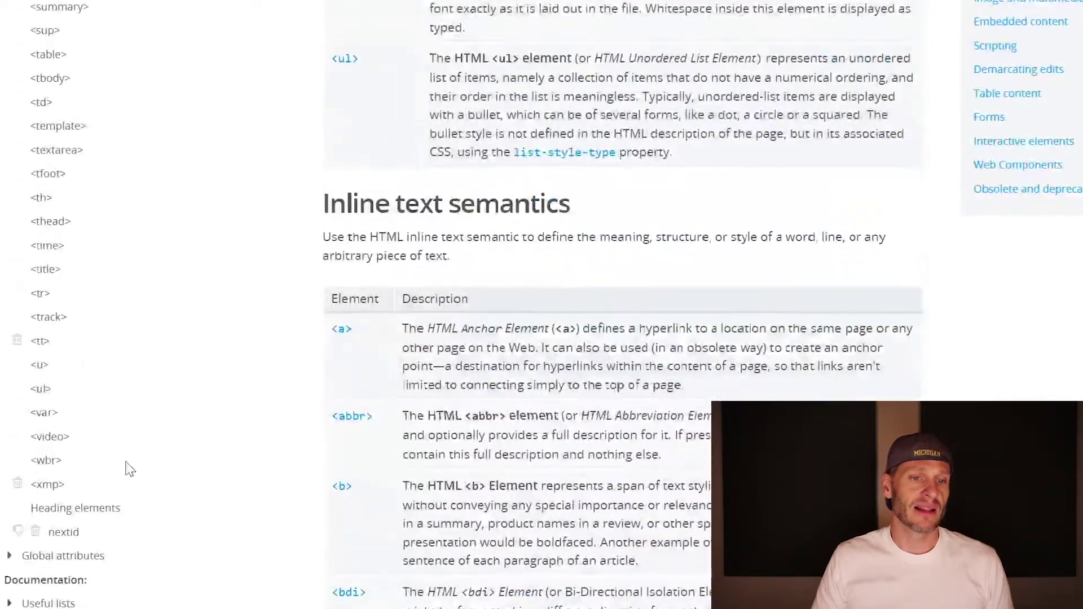
pyautogui.scroll(5, 130, 468)
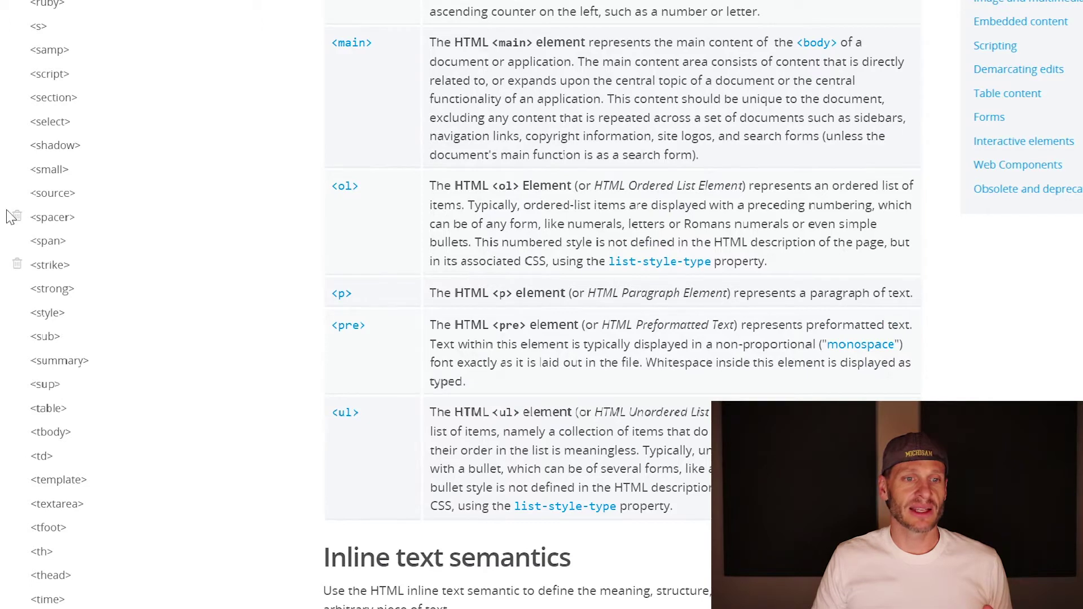
pyautogui.click(51, 223)
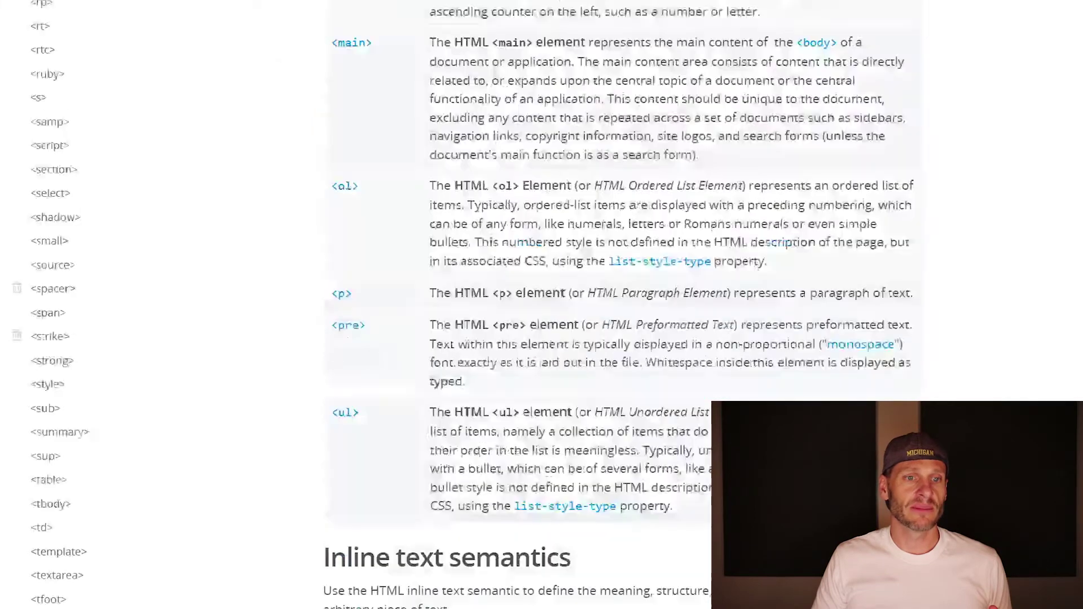
# - Open the <picture> element page and highlight its experimental-technology notice, then deselect it
pyautogui.scroll(5, 56, 372)
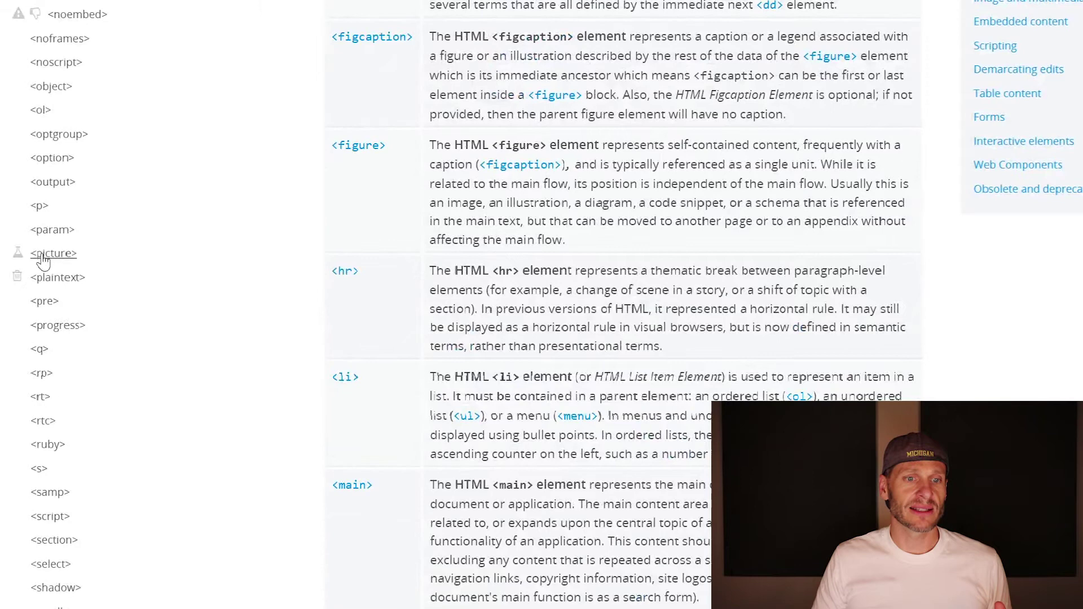
pyautogui.click(66, 255)
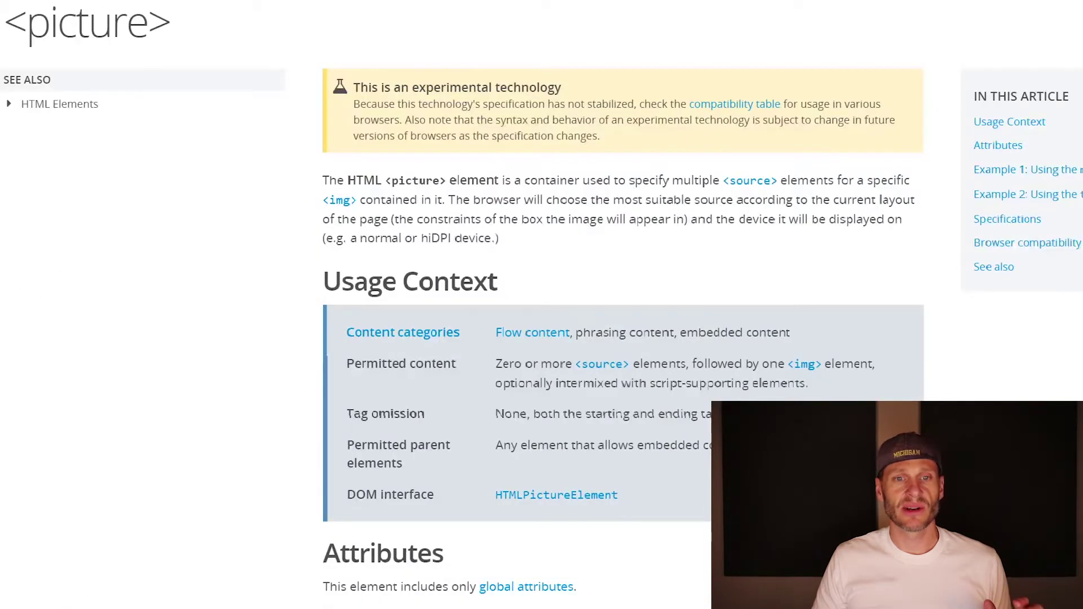
pyautogui.moveTo(354, 107); pyautogui.dragTo(534, 137)
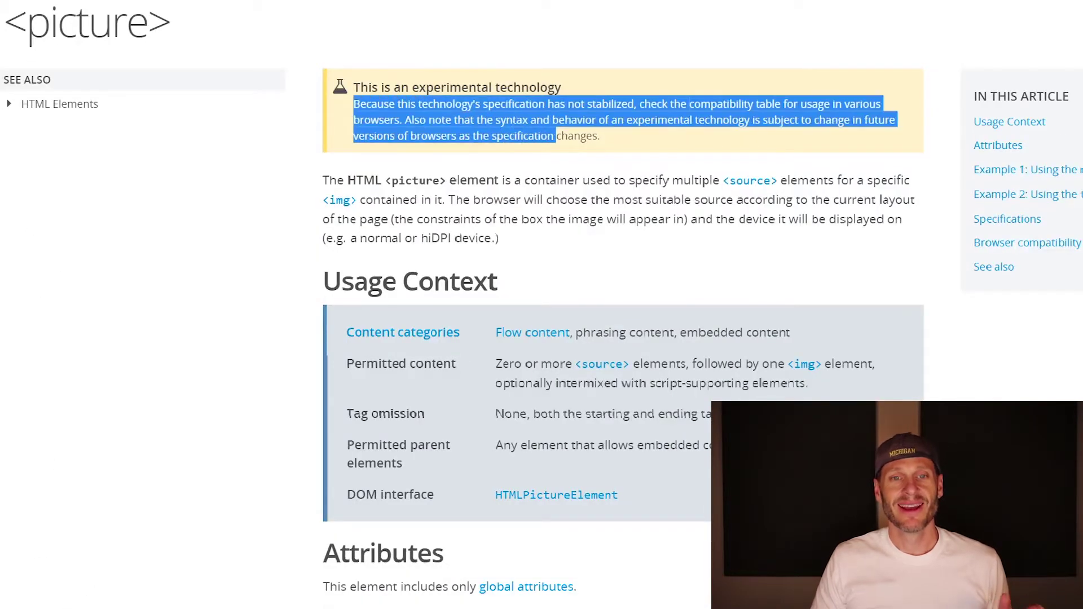
pyautogui.click(345, 96)
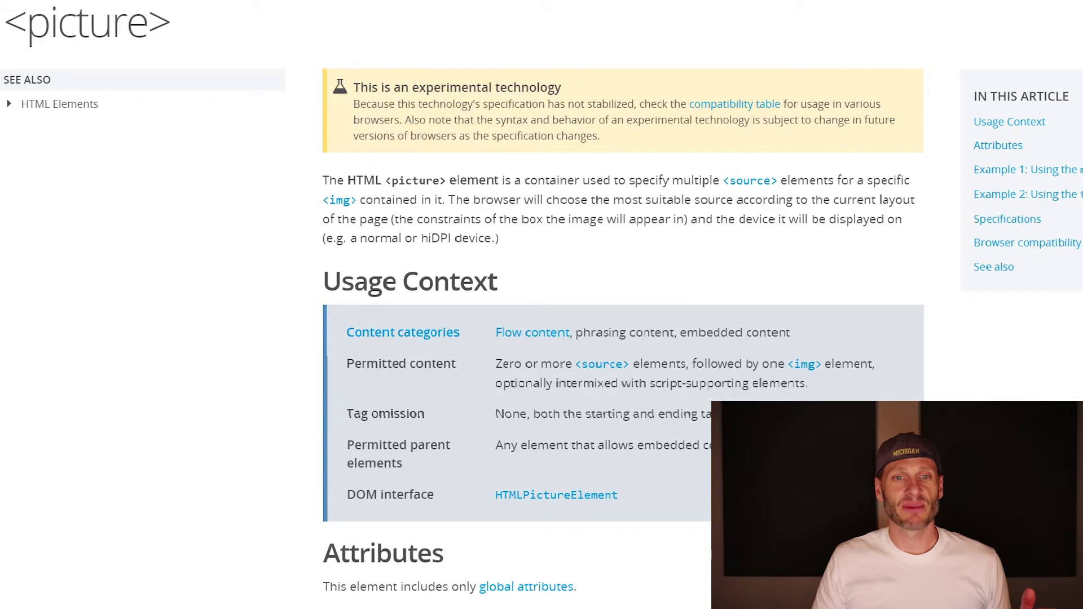
pyautogui.moveTo(354, 106); pyautogui.dragTo(534, 136)
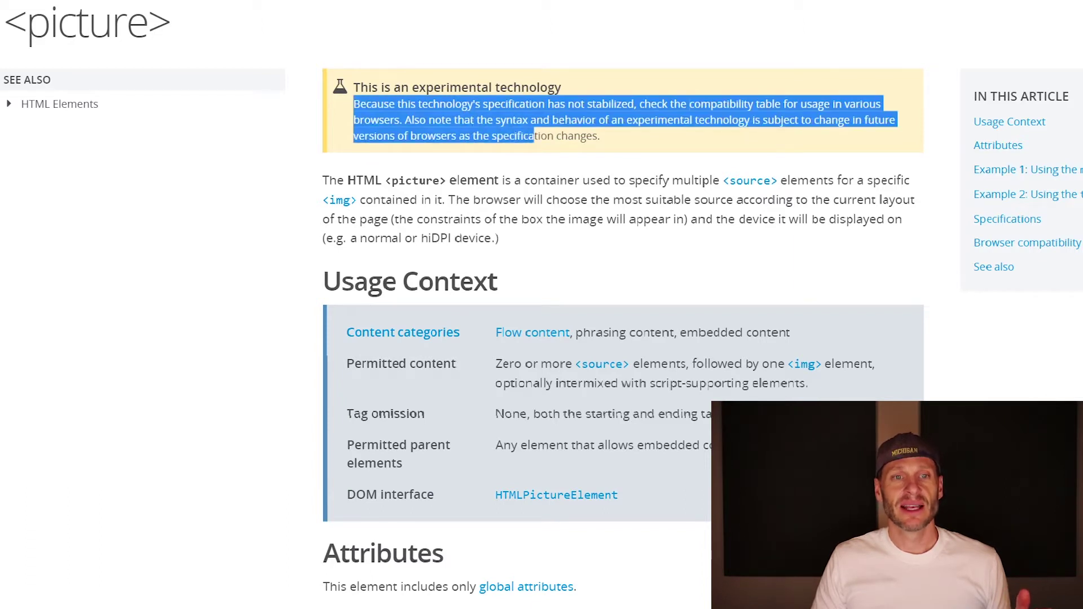
pyautogui.click(186, 45)
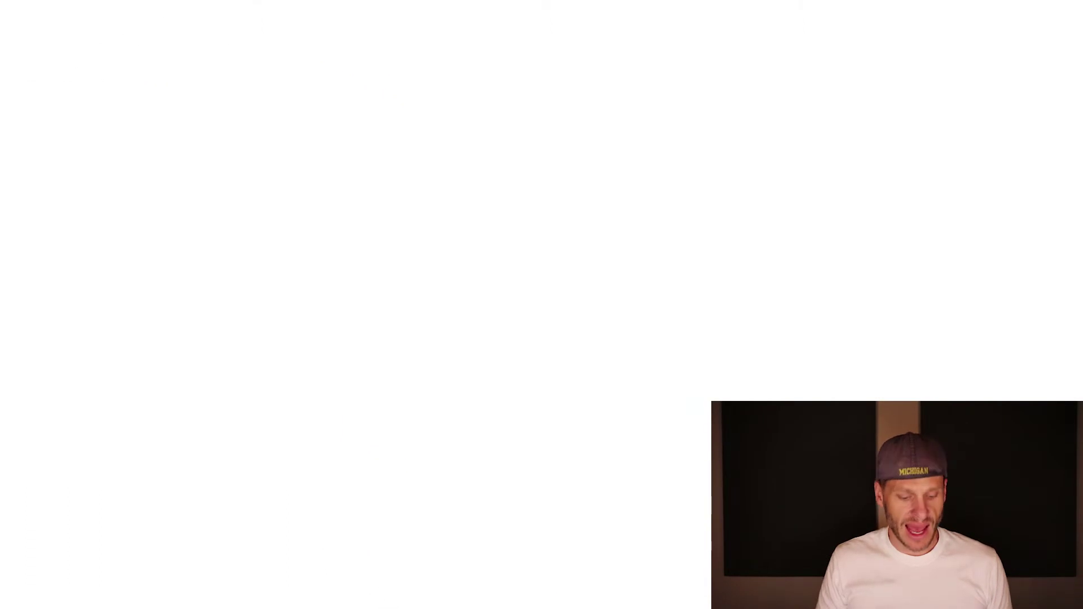
# - Load caniuse.com and search for 'picture' to see its browser support
pyautogui.write('caniuse.com')
pyautogui.press('Return')
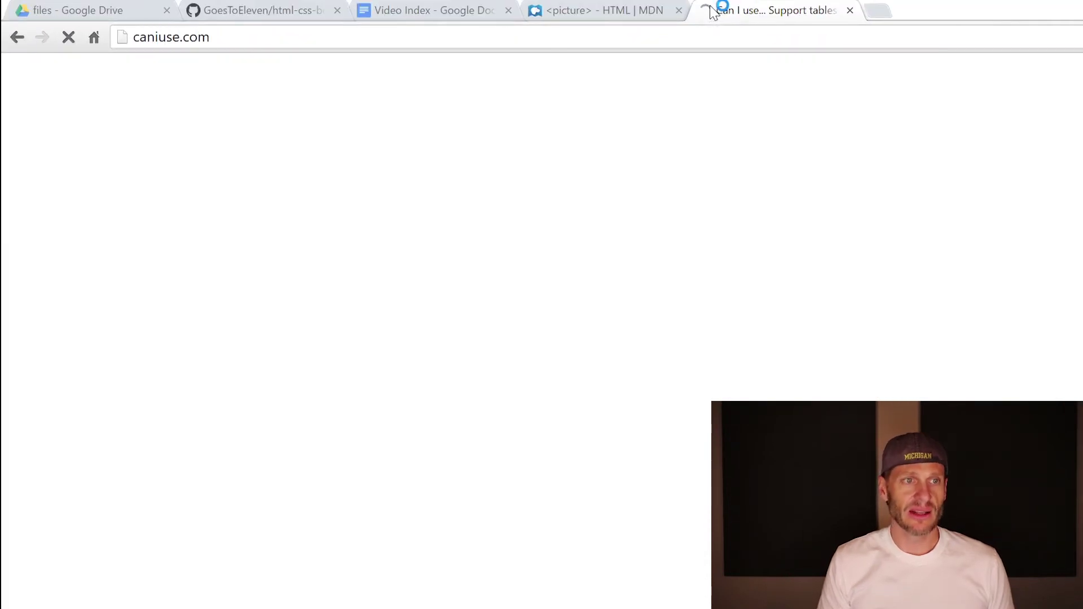
pyautogui.write('picture')
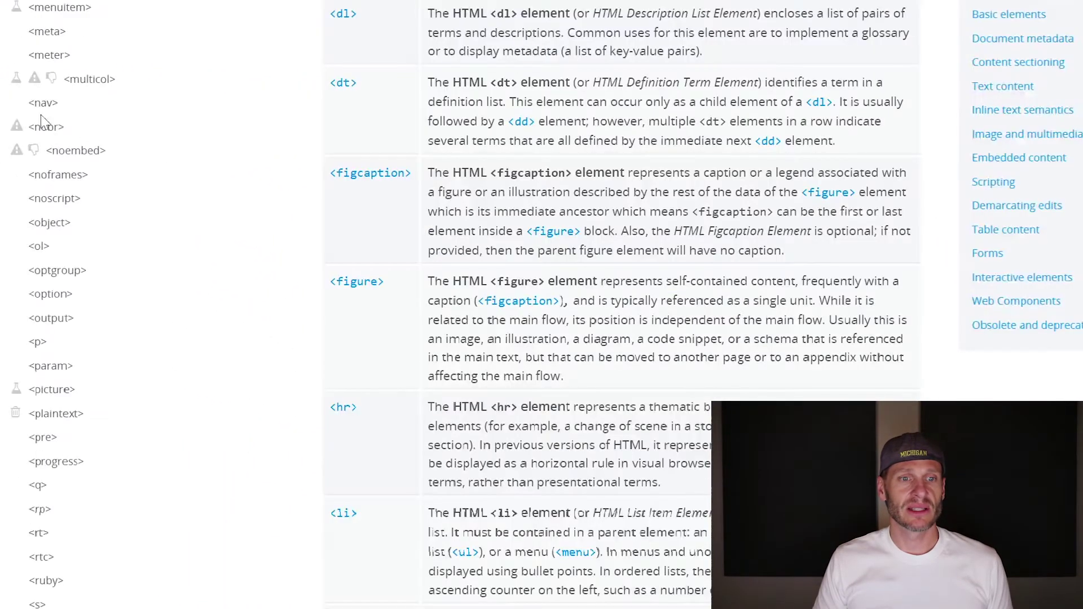
pyautogui.scroll(5, 304, 363)
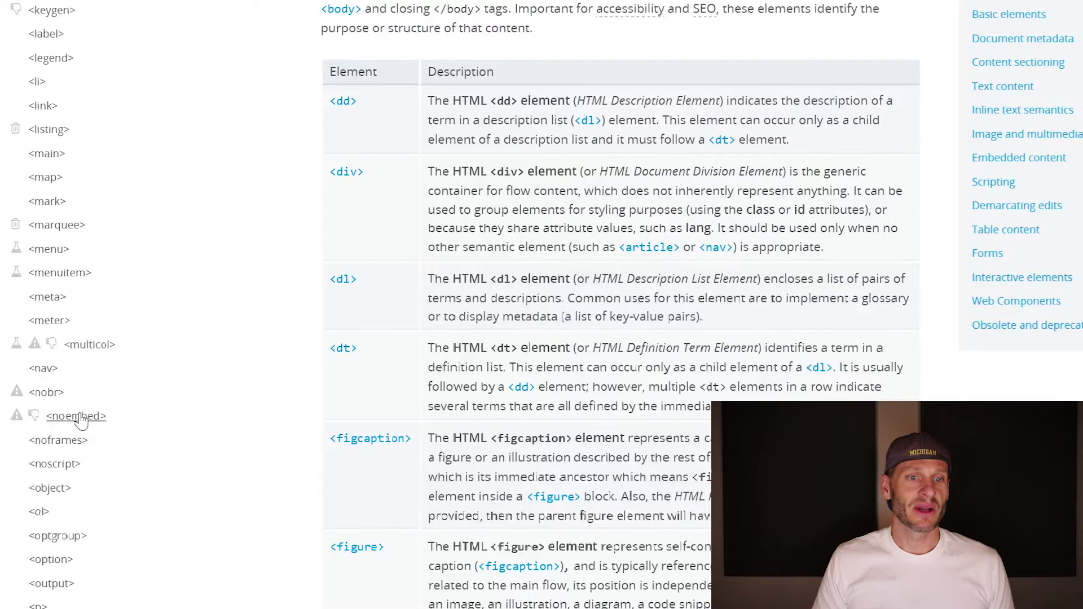
pyautogui.click(48, 393)
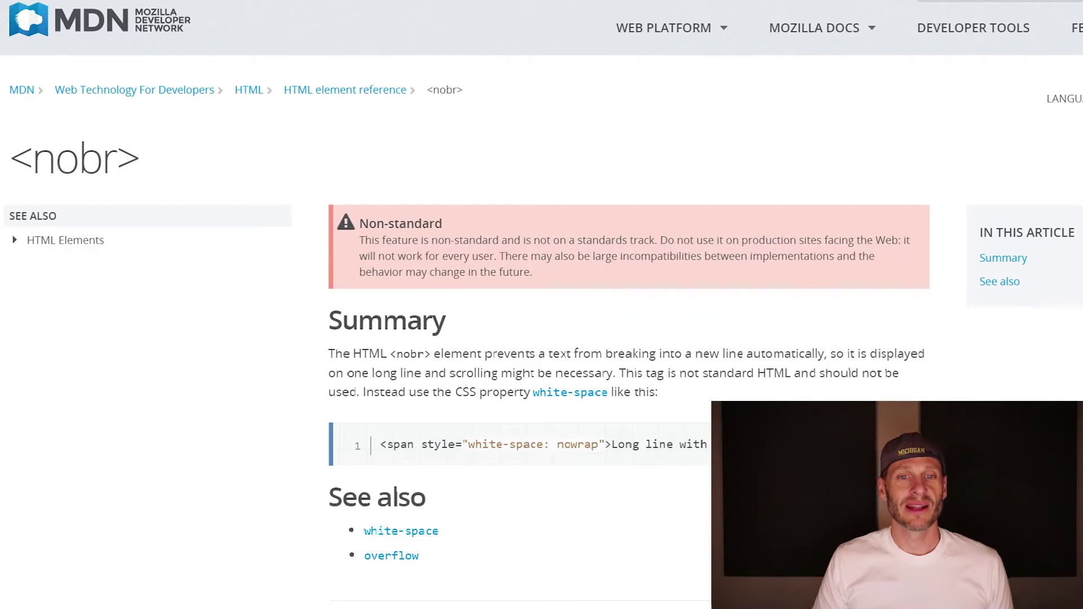
pyautogui.moveTo(365, 240); pyautogui.dragTo(892, 240)
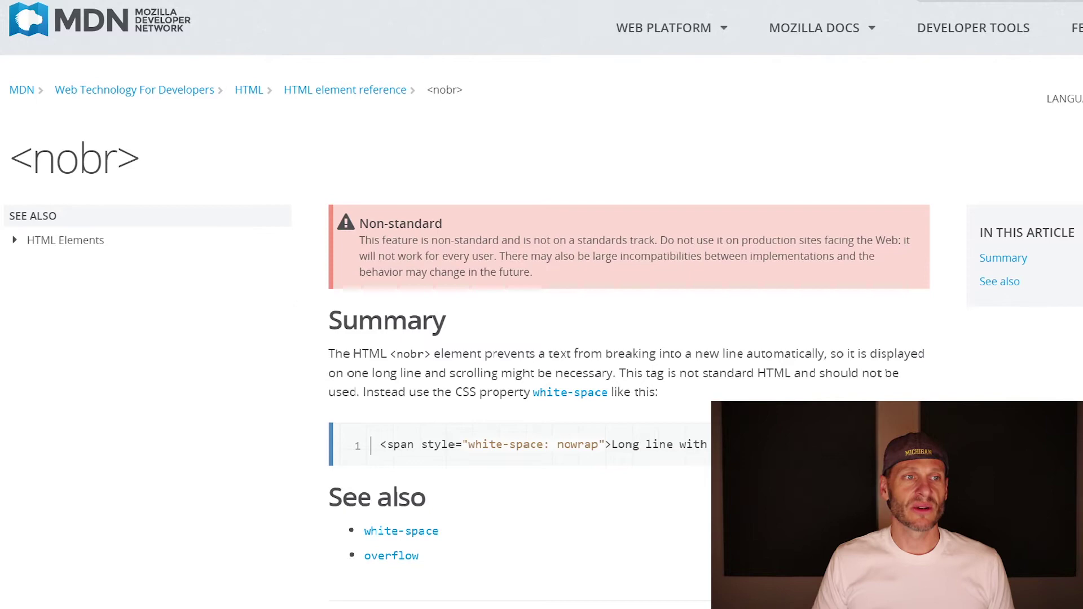
pyautogui.hotkey('alt', 'Left')
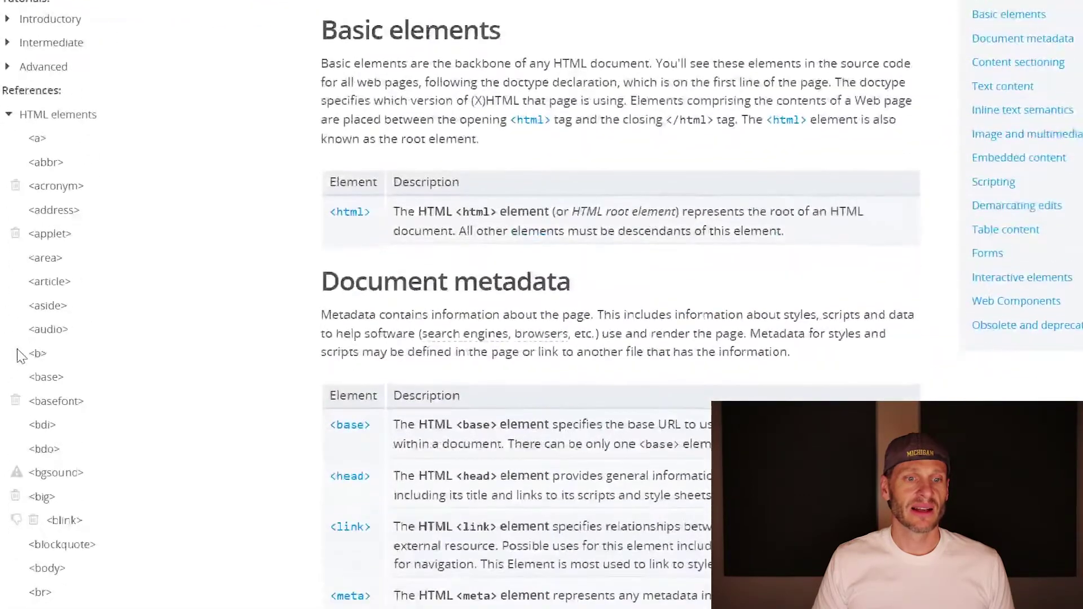
# - View the MDN <aside> element page, go back, and highlight the Basic elements heading
pyautogui.moveTo(77, 527)
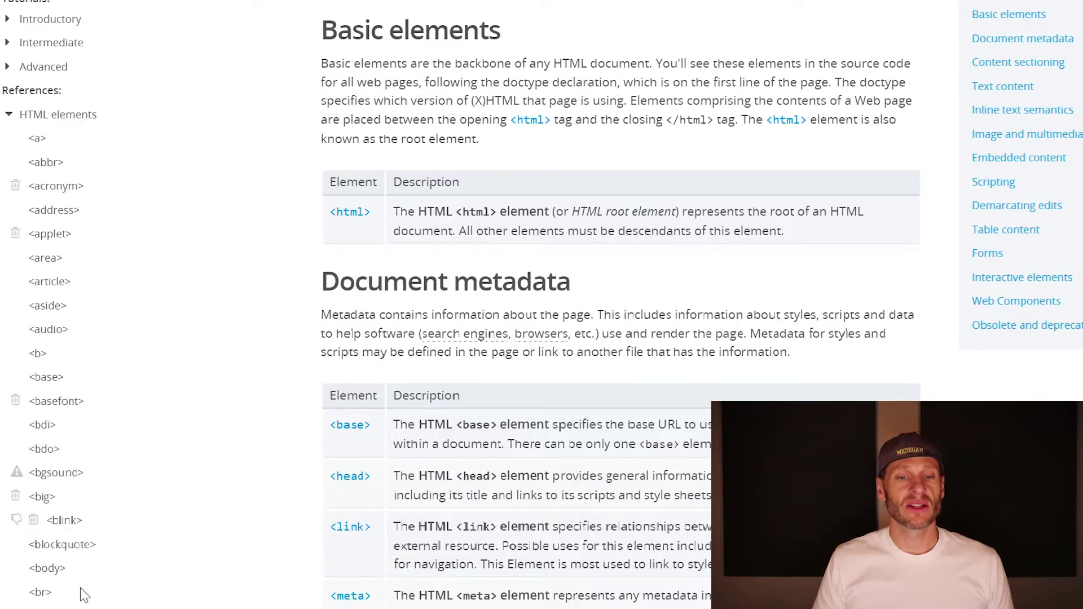
pyautogui.click(48, 306)
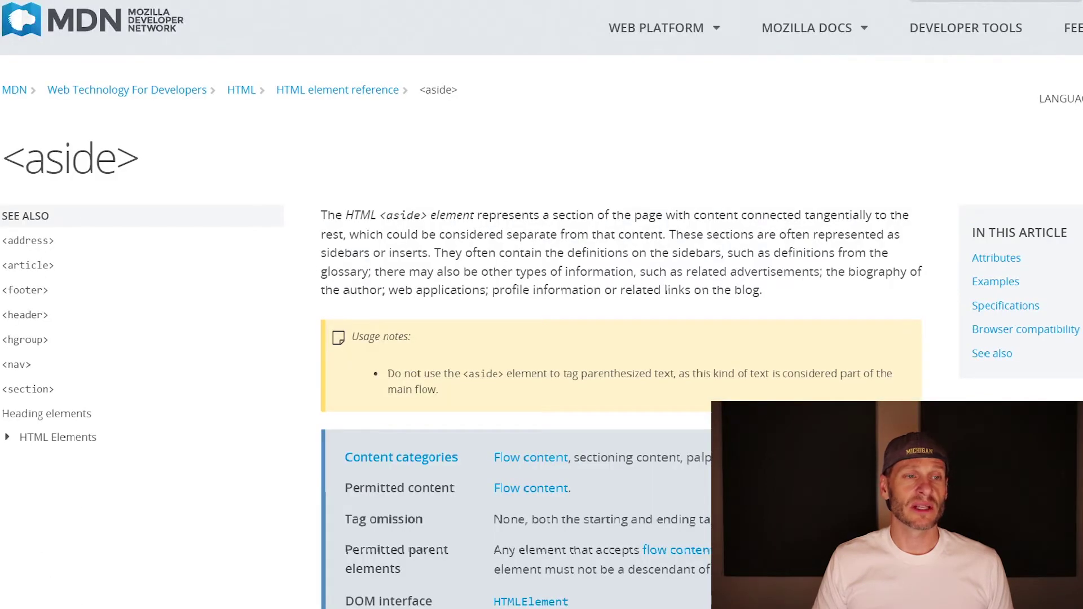
pyautogui.hotkey('alt', 'Left')
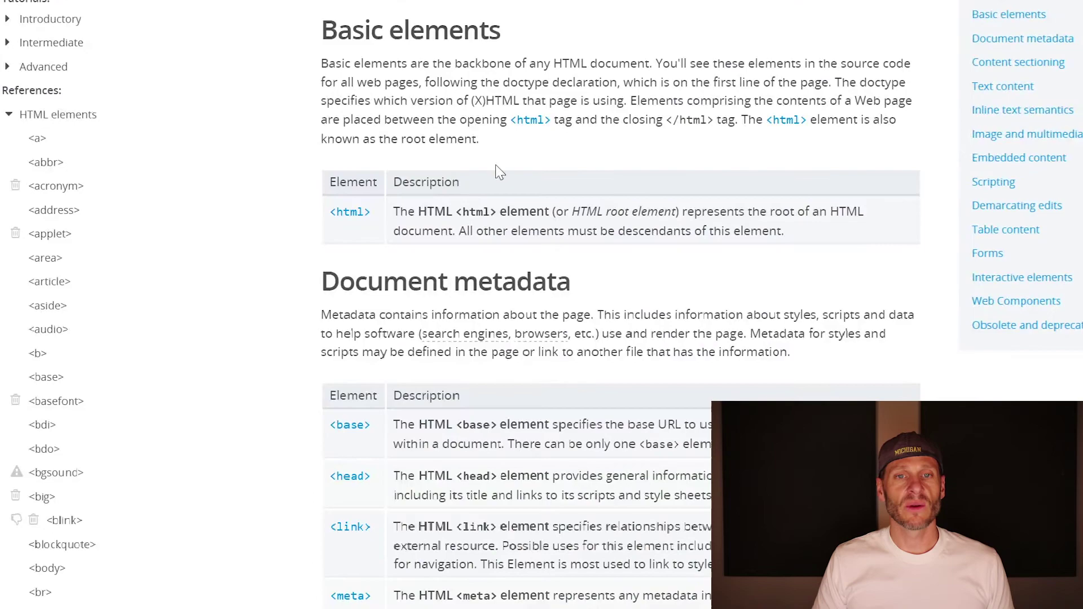
pyautogui.moveTo(308, 11); pyautogui.dragTo(438, 64)
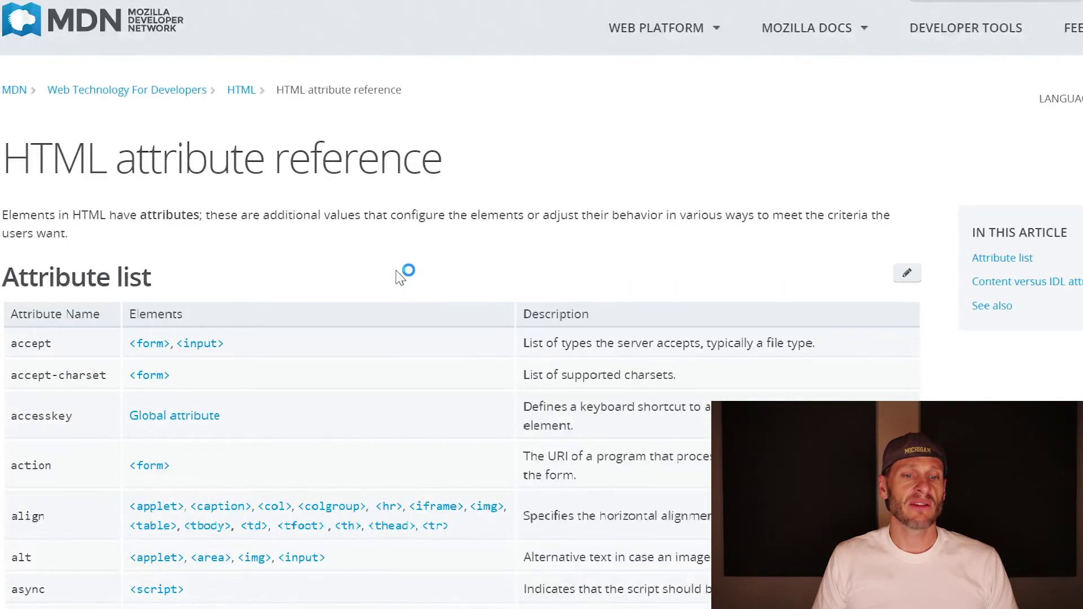
# - Scroll the MDN HTML attribute reference and highlight the href attribute
pyautogui.scroll(-15, 445, 268)
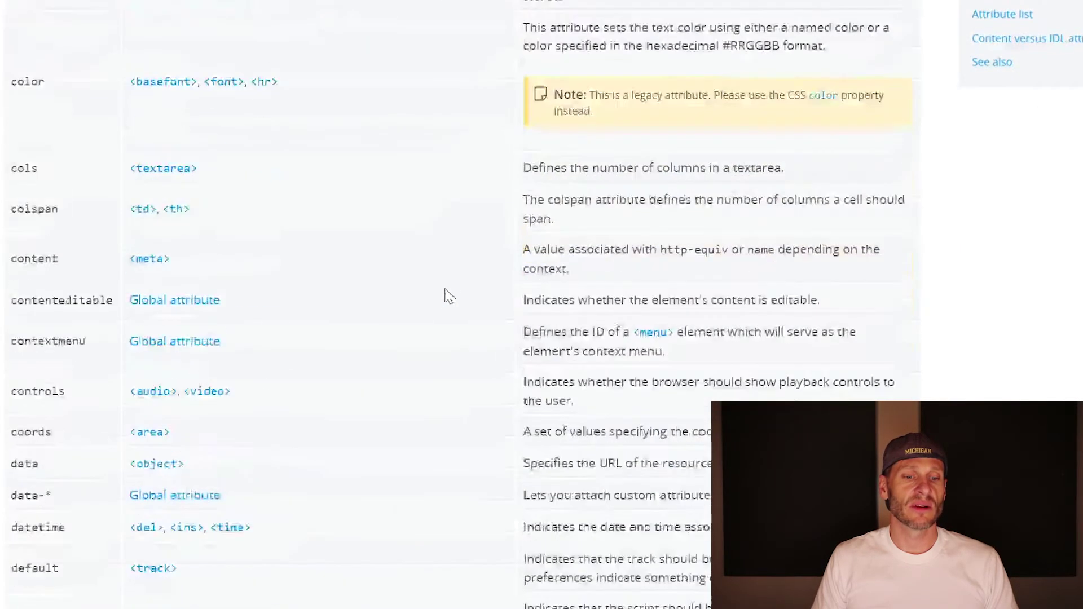
pyautogui.scroll(-6, 447, 295)
pyautogui.scroll(5, 446, 295)
pyautogui.scroll(-8, 445, 295)
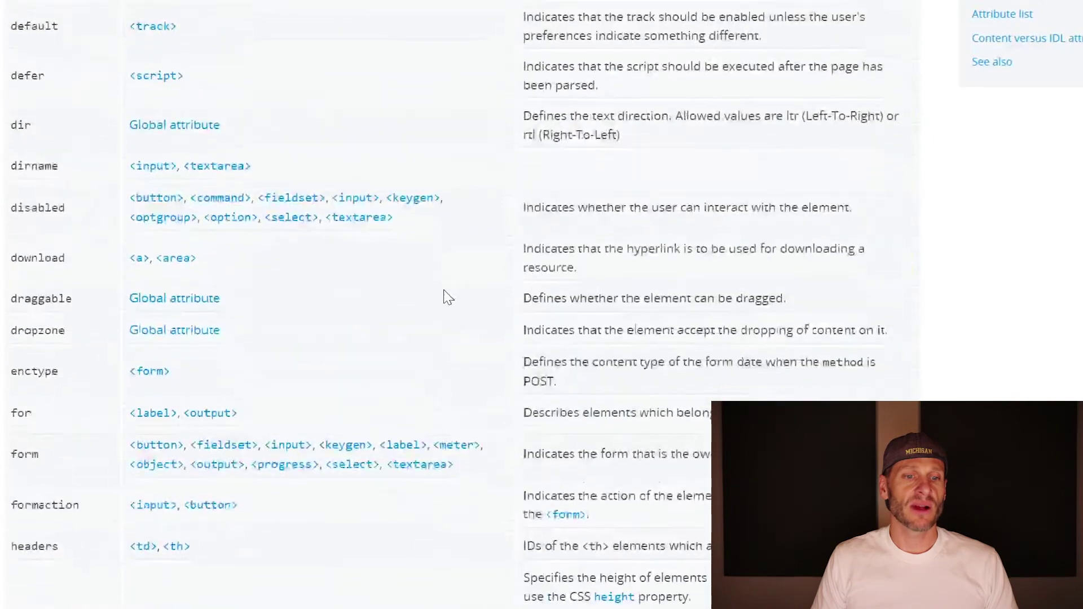
pyautogui.scroll(-9, 449, 297)
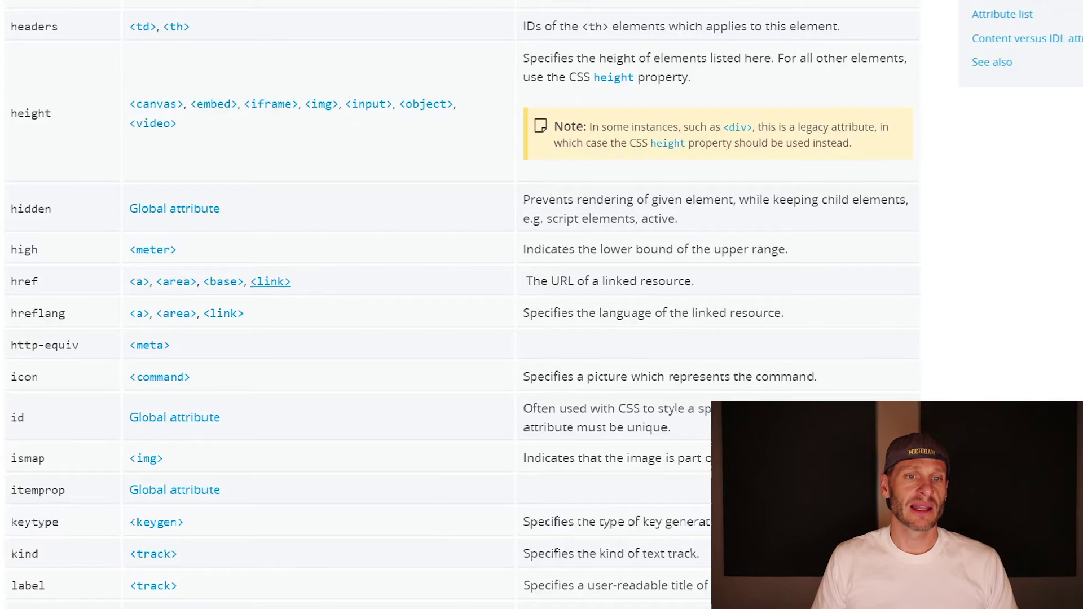
pyautogui.doubleClick(25, 281)
# - Back in the notes, reveal the 'all CSS selectors' link's W3Schools target
pyautogui.scroll(-20, 70, 299)
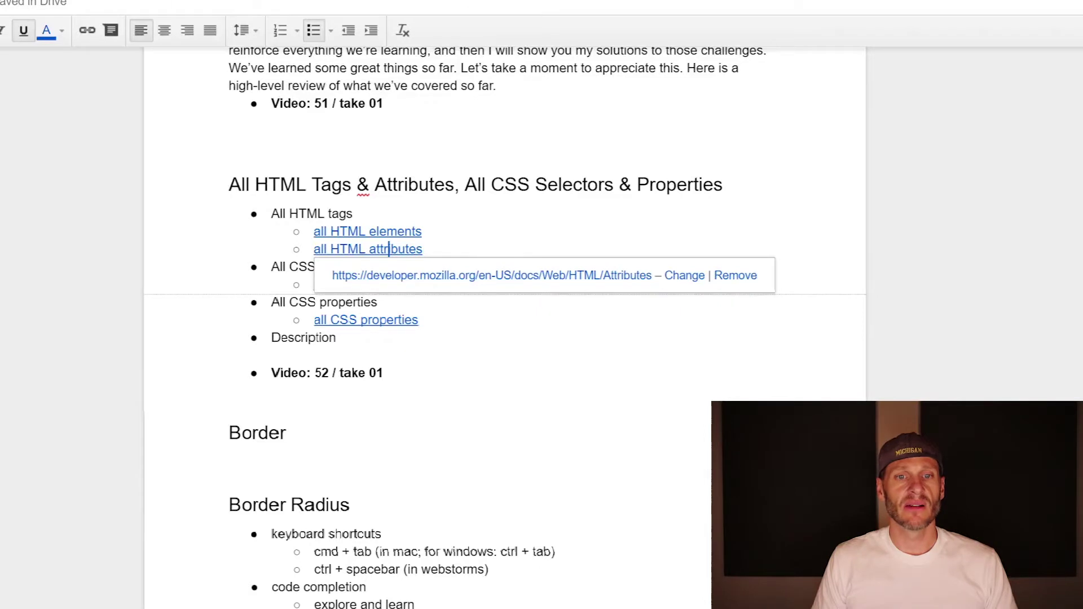
pyautogui.click(531, 184)
pyautogui.click(394, 285)
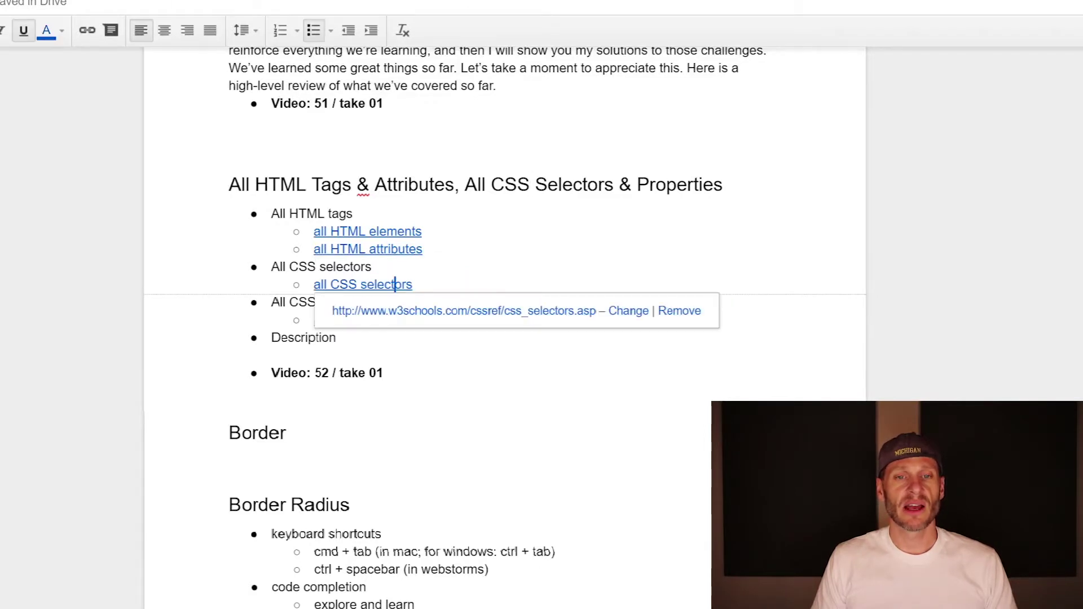
# - Open W3Schools' CSS Selector Reference and highlight the element selector with its 'p' and 'div, p' examples
pyautogui.click(376, 314)
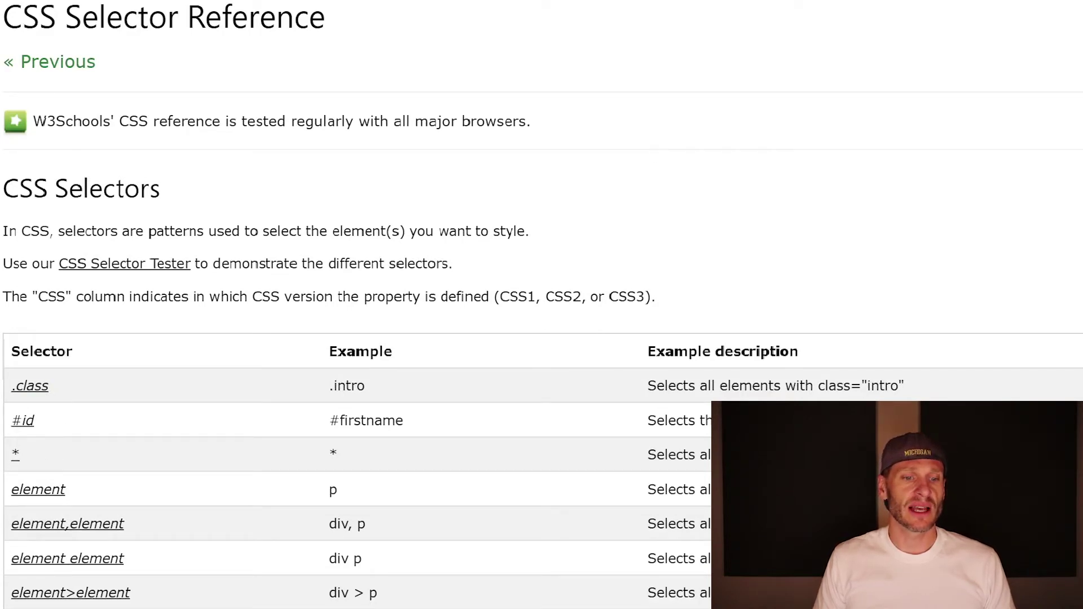
pyautogui.moveTo(66, 490); pyautogui.dragTo(15, 499)
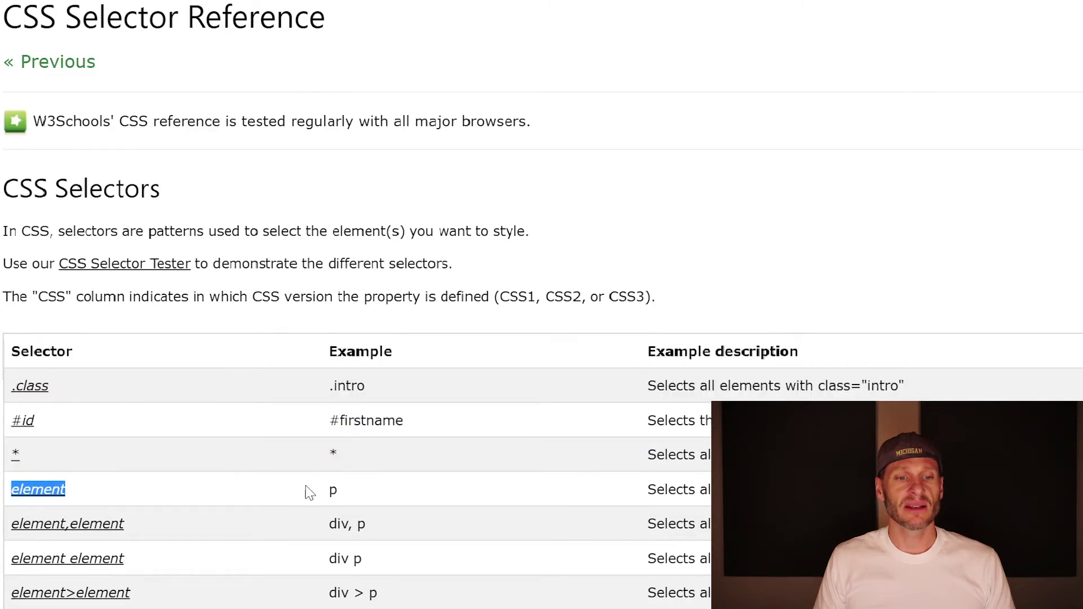
pyautogui.click(350, 492)
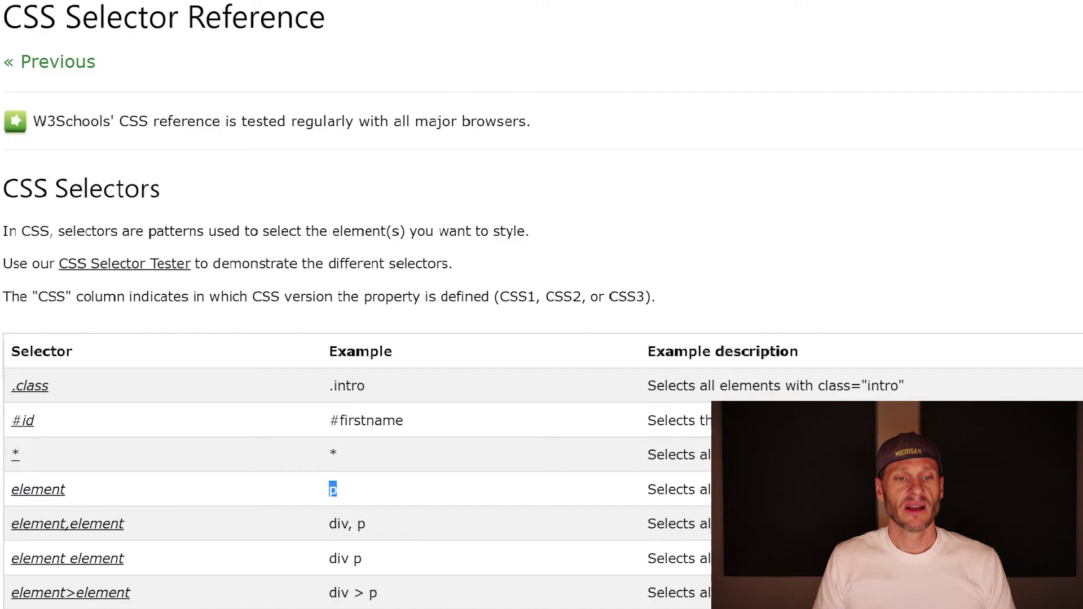
pyautogui.moveTo(366, 534); pyautogui.dragTo(337, 524)
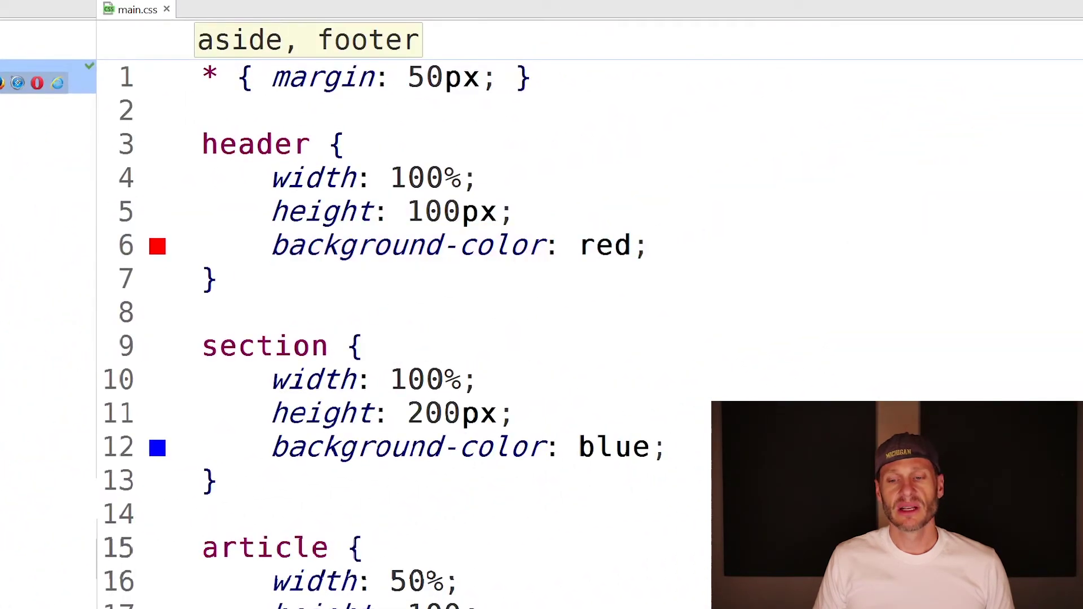
pyautogui.click(330, 547)
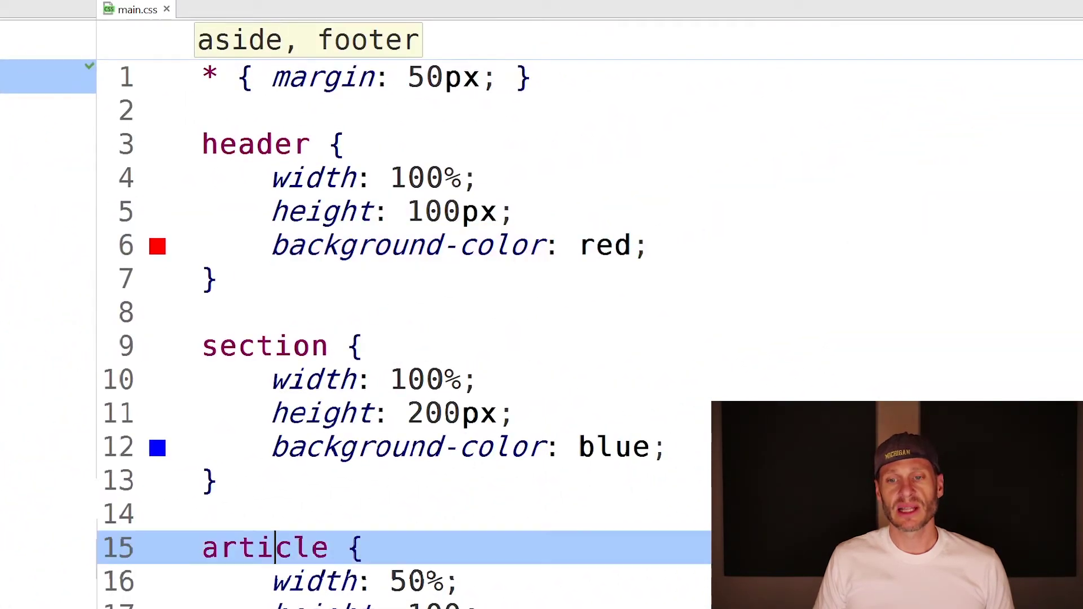
pyautogui.press('Up')
pyautogui.press('Up')
pyautogui.press('Up')
pyautogui.press('Up')
pyautogui.press('Up')
pyautogui.press('Up')
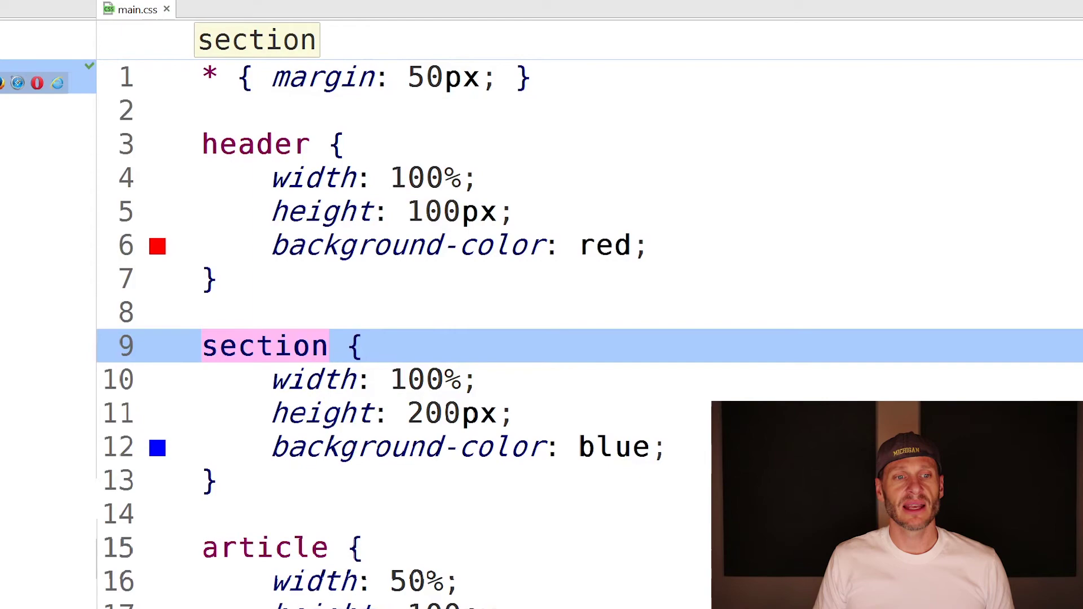
pyautogui.click(48, 447)
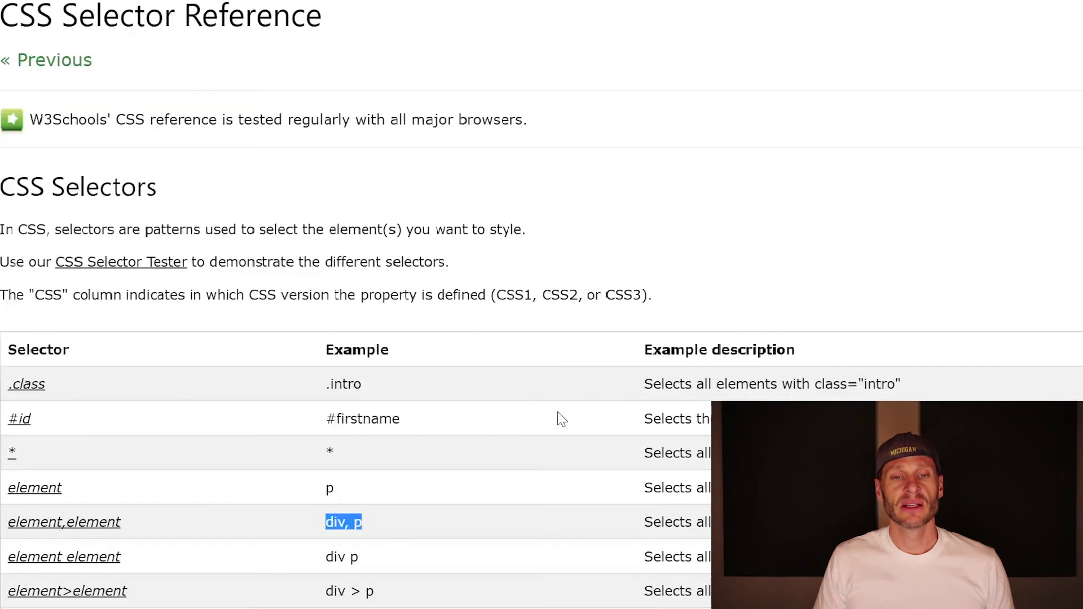
pyautogui.moveTo(46, 384); pyautogui.dragTo(7, 384)
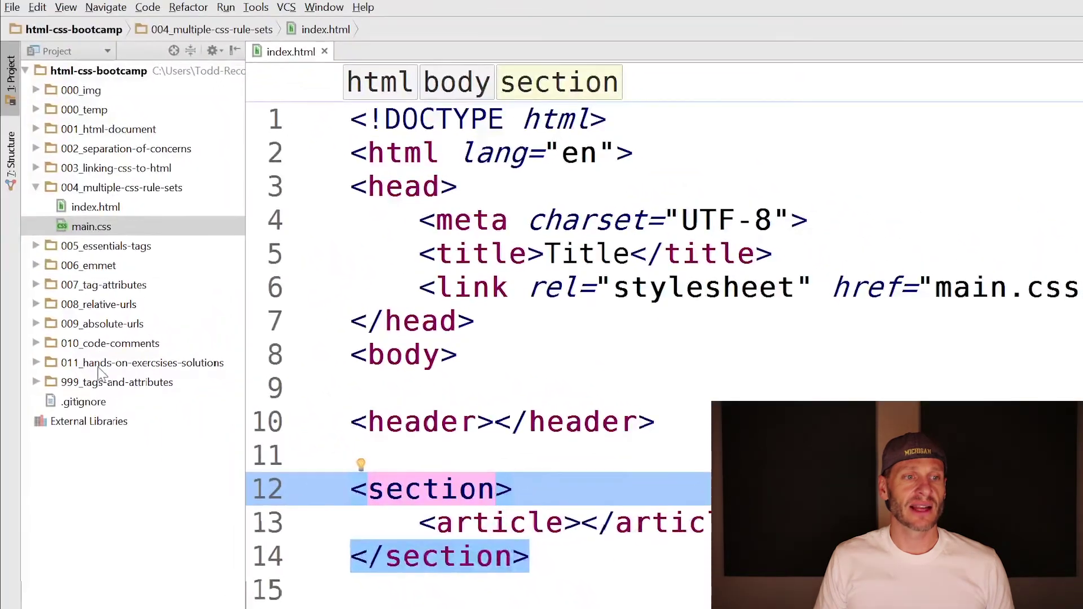
pyautogui.click(35, 363)
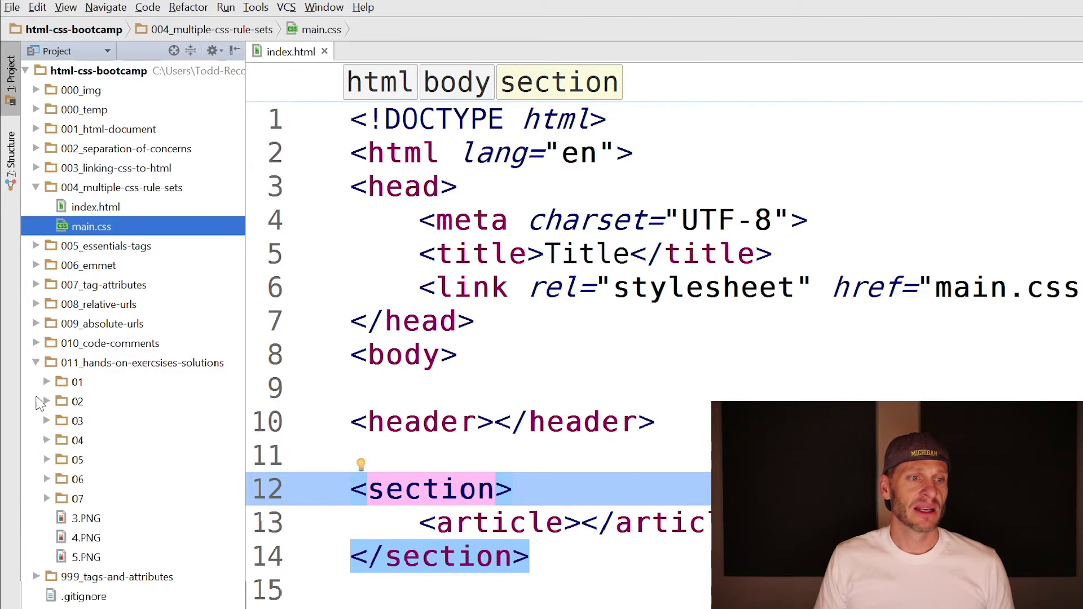
pyautogui.click(35, 343)
pyautogui.click(36, 343)
pyautogui.click(35, 324)
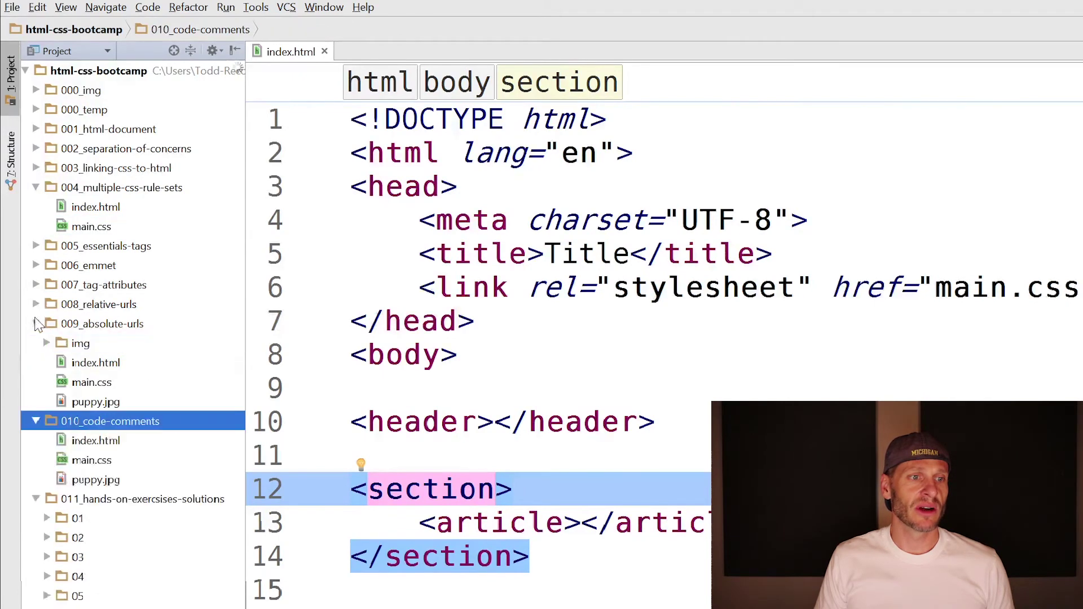
pyautogui.click(36, 324)
pyautogui.click(36, 343)
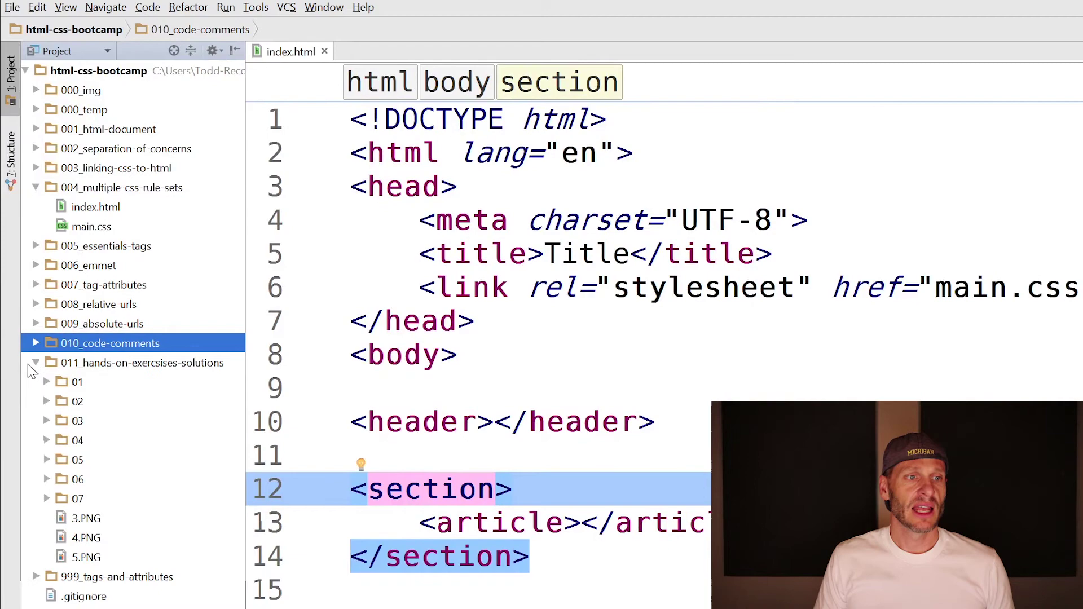
pyautogui.click(34, 364)
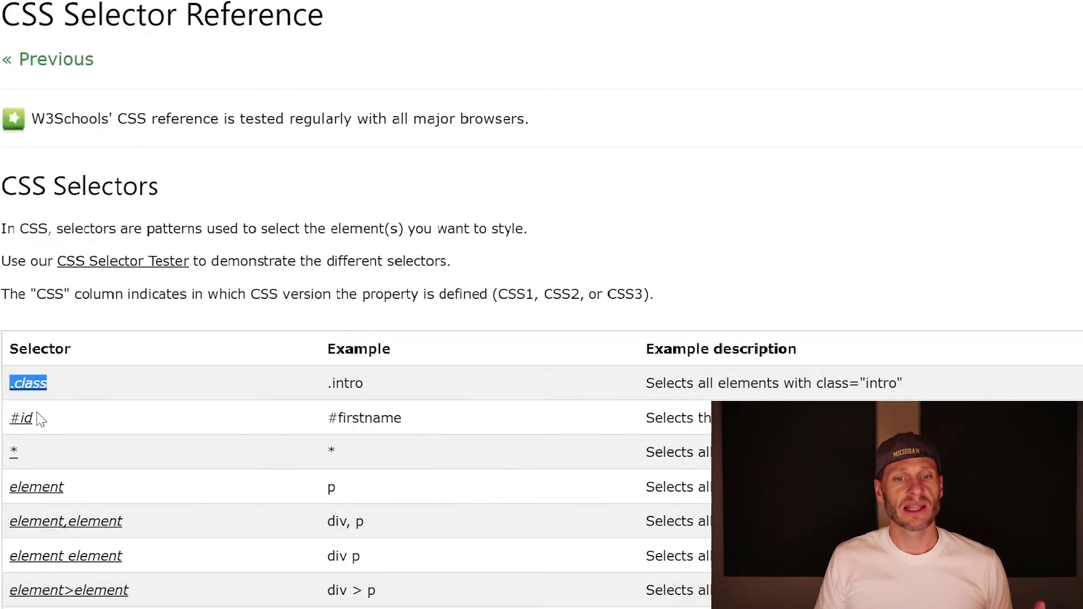
# - Scroll the W3Schools selector table down to the combinators and highlight the > in 'div > p'
pyautogui.click(28, 475)
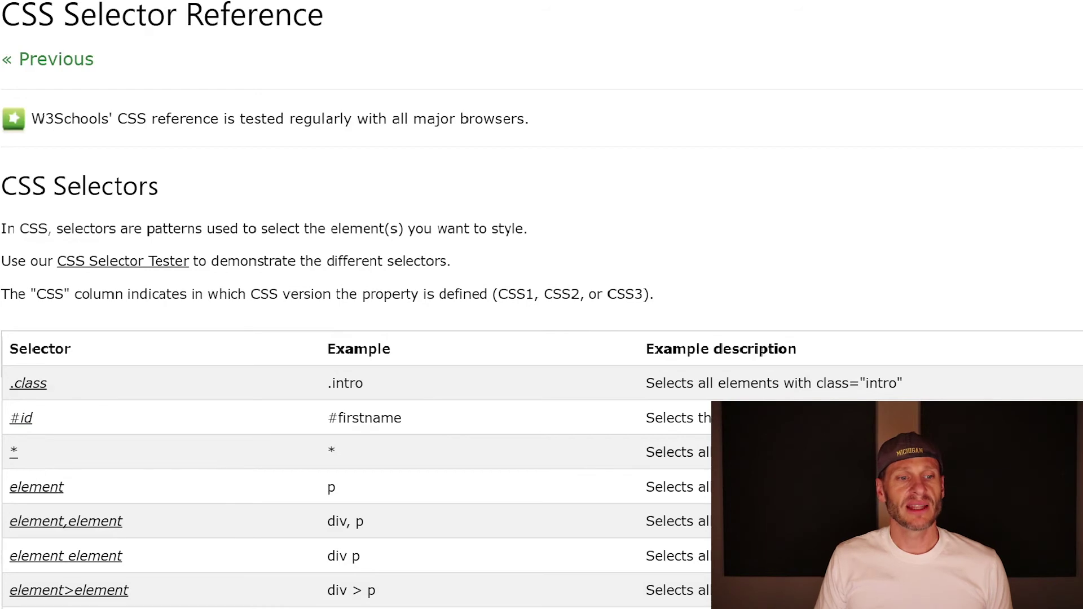
pyautogui.click(338, 457)
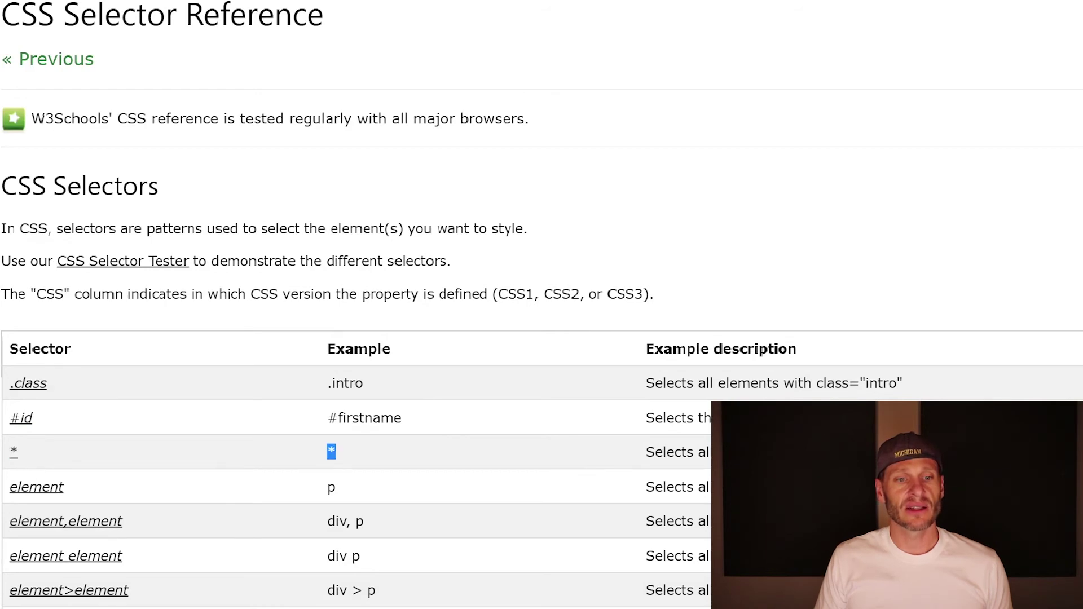
pyautogui.click(312, 463)
pyautogui.scroll(-3, 263, 581)
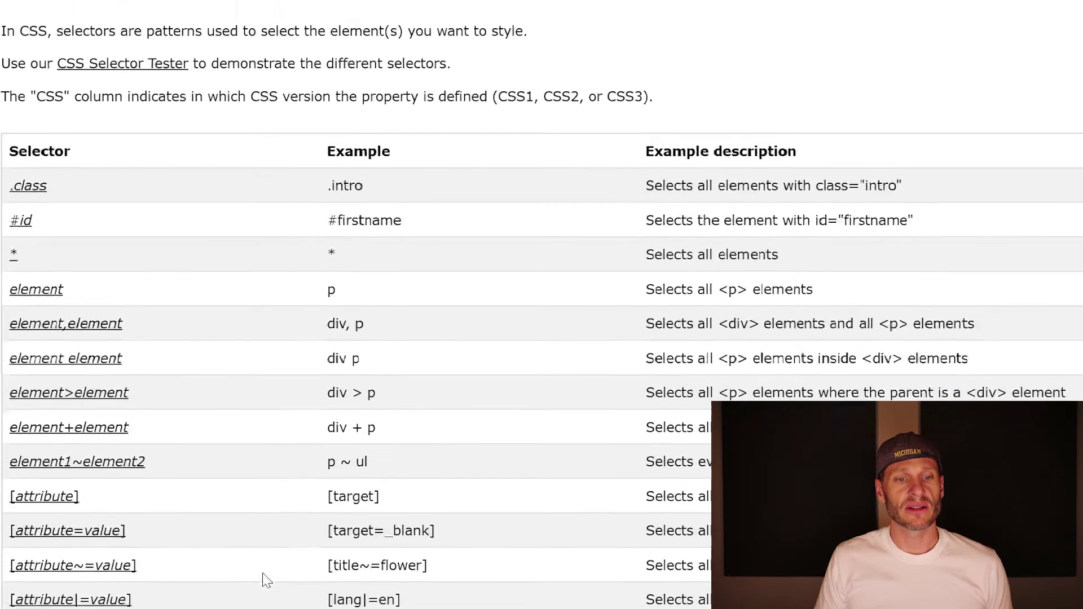
pyautogui.scroll(-1, 265, 580)
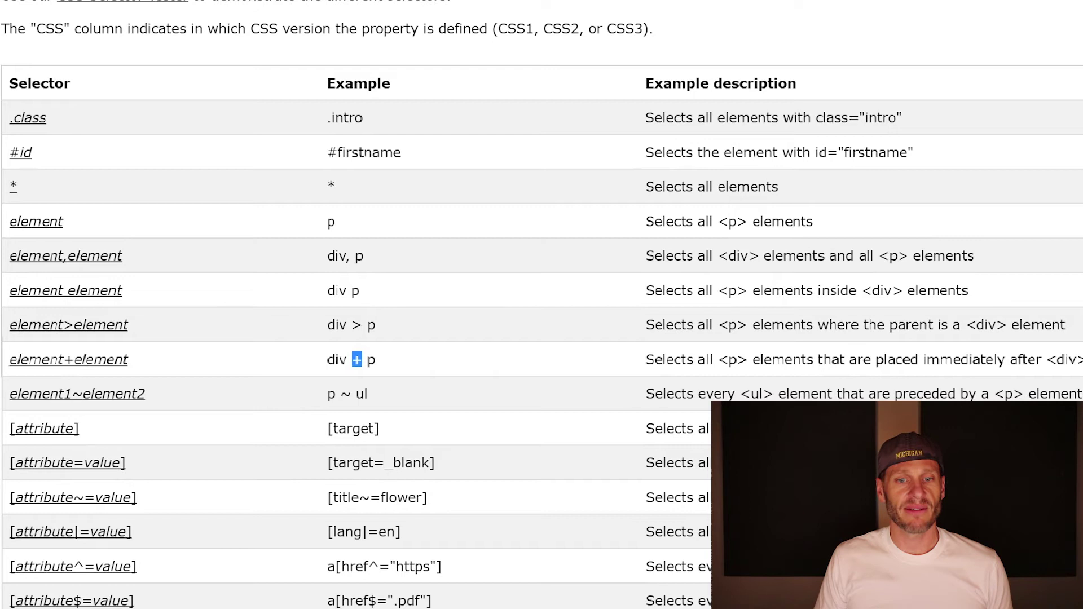
pyautogui.moveTo(368, 325); pyautogui.dragTo(351, 325)
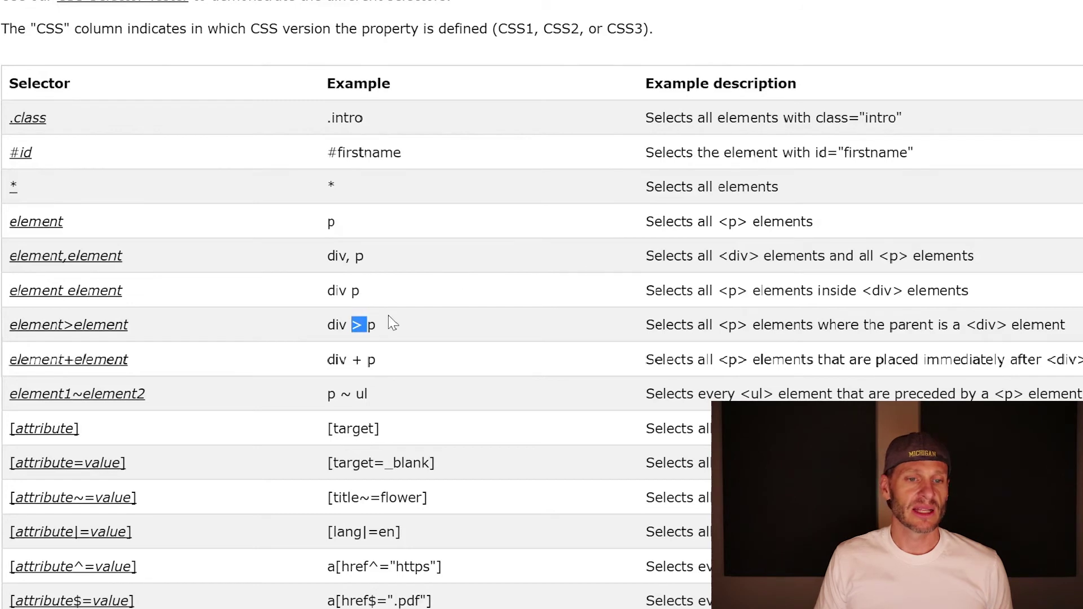
pyautogui.click(437, 334)
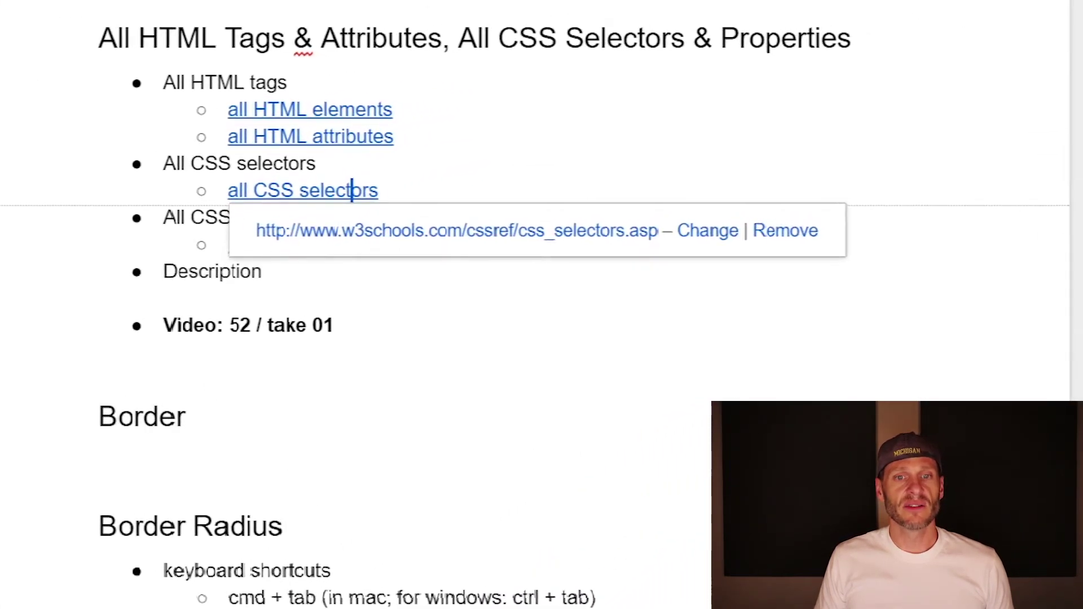
pyautogui.click(347, 147)
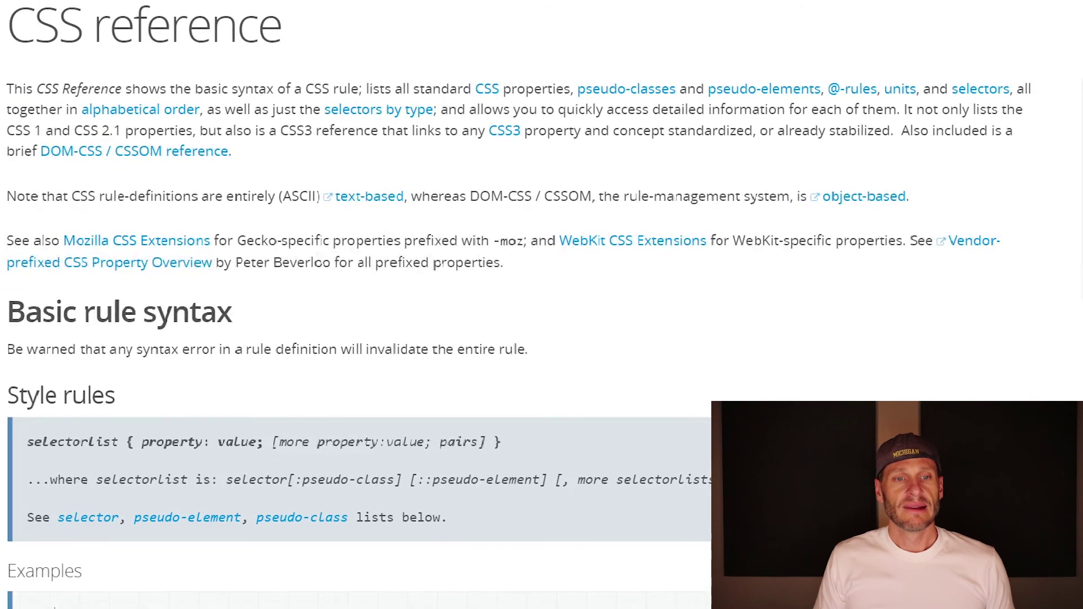
# - In MDN's CSS keyword index, highlight background-color, background, background-image and border
pyautogui.scroll(-10, 541, 304)
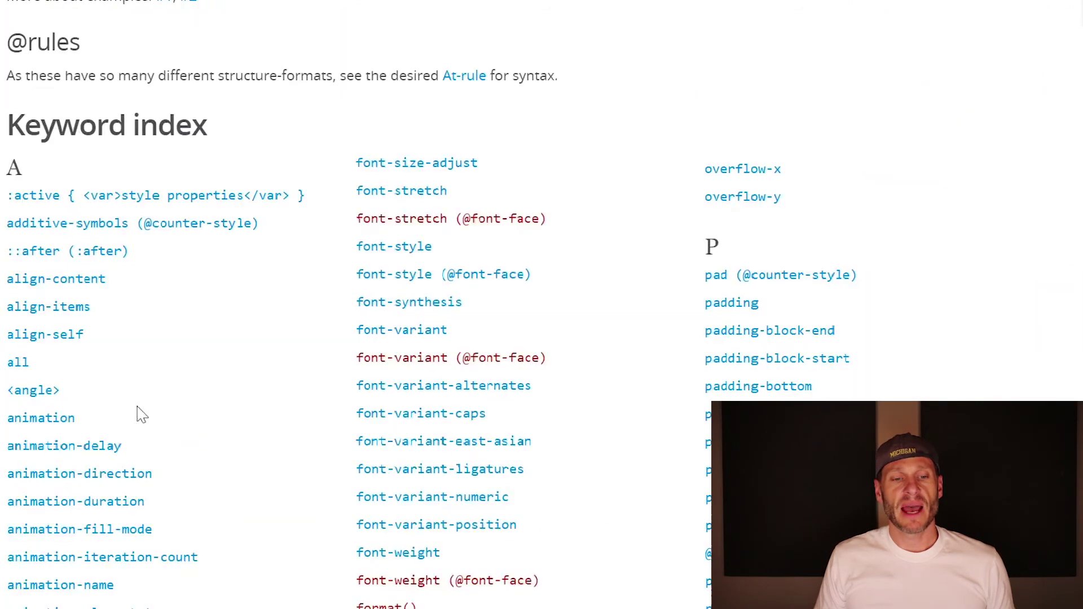
pyautogui.scroll(-12, 211, 474)
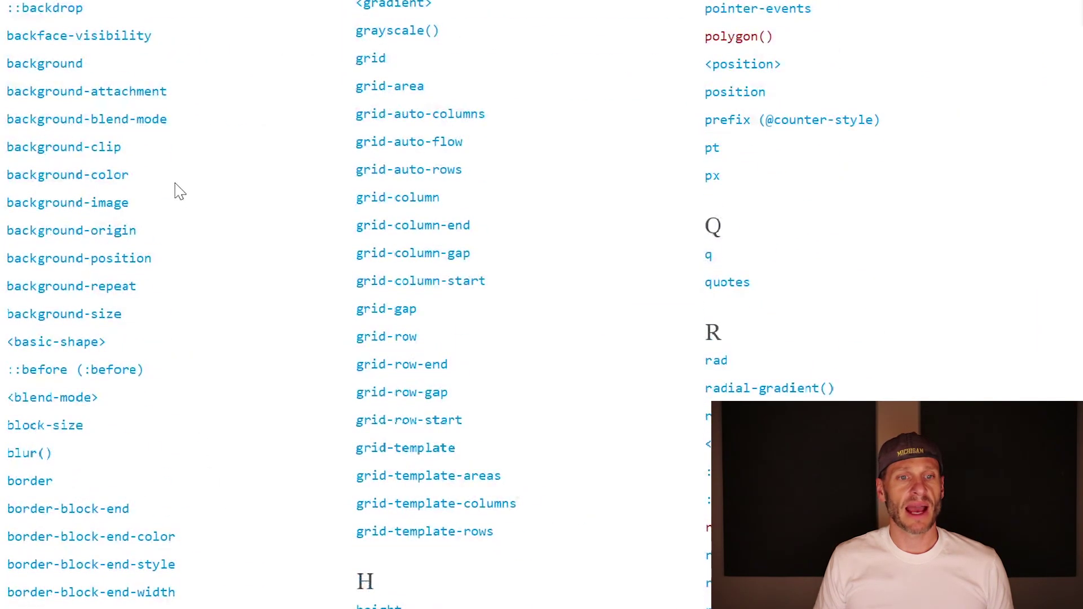
pyautogui.moveTo(129, 175); pyautogui.dragTo(7, 175)
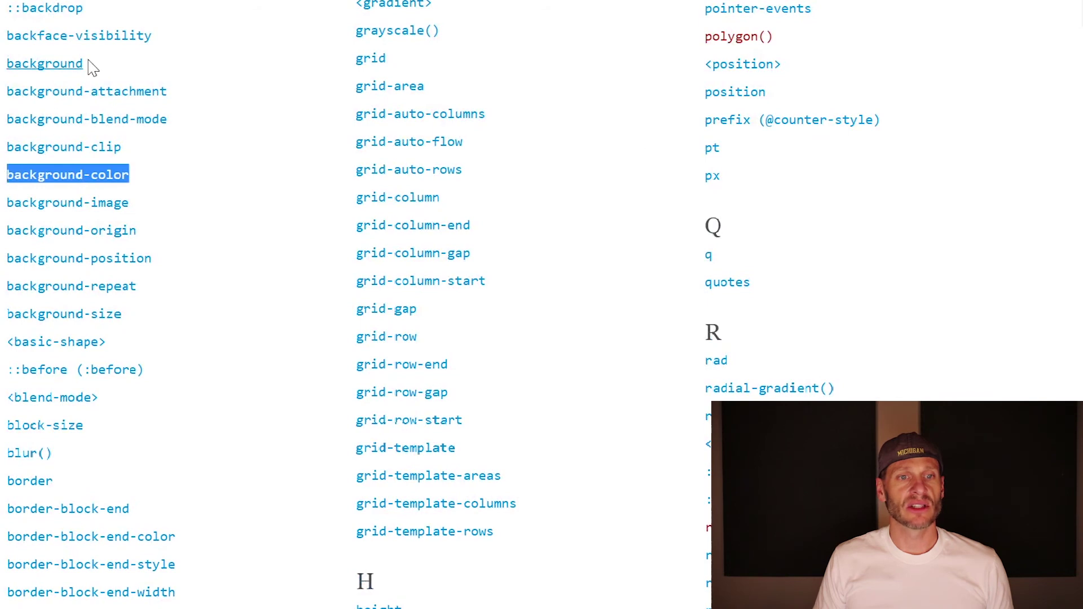
pyautogui.moveTo(83, 63); pyautogui.dragTo(7, 63)
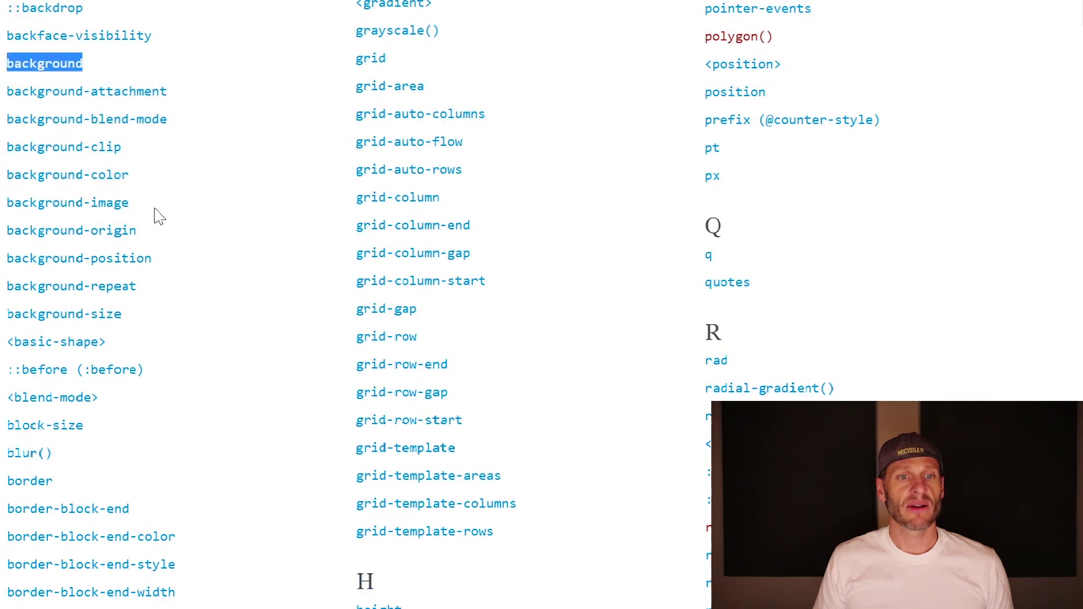
pyautogui.moveTo(129, 202); pyautogui.dragTo(6, 203)
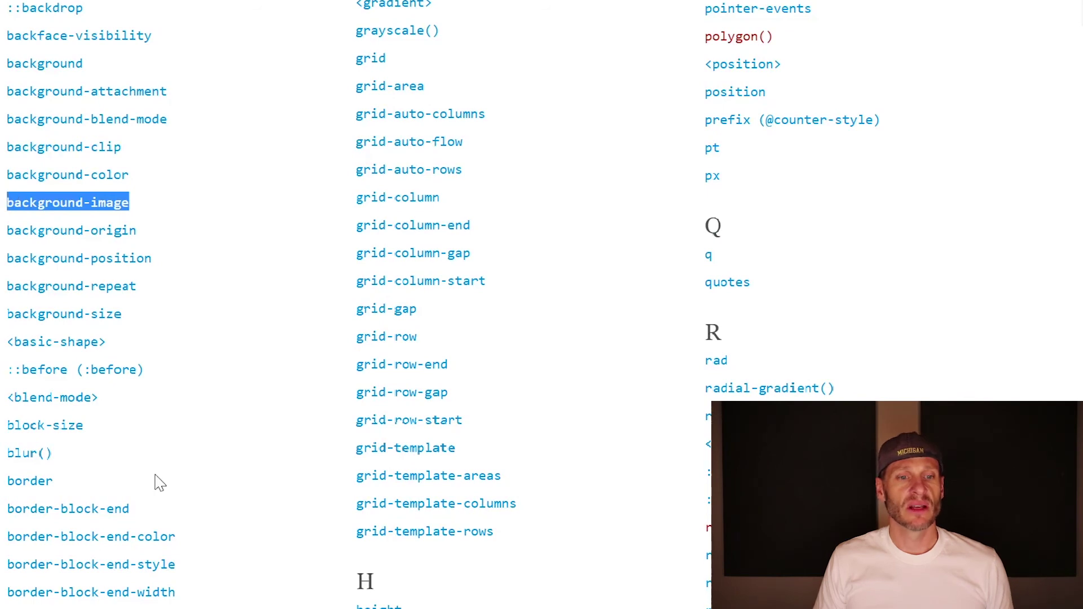
pyautogui.moveTo(53, 481); pyautogui.dragTo(23, 480)
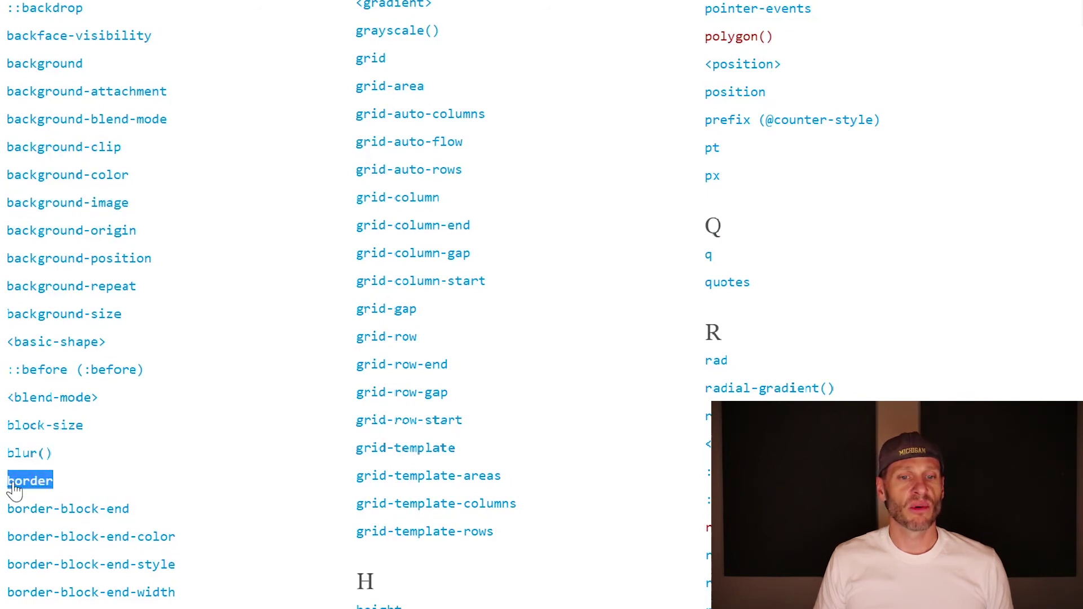
# - Open the color property page and highlight its summary describing foreground text color
pyautogui.scroll(-20, 63, 486)
pyautogui.scroll(-20, 65, 480)
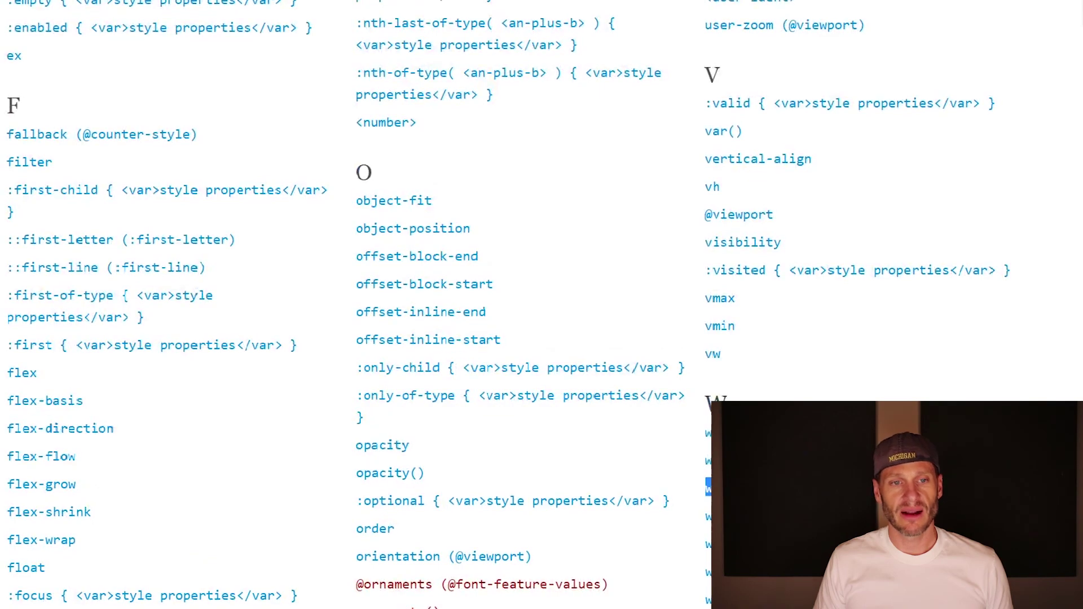
pyautogui.scroll(15, 706, 489)
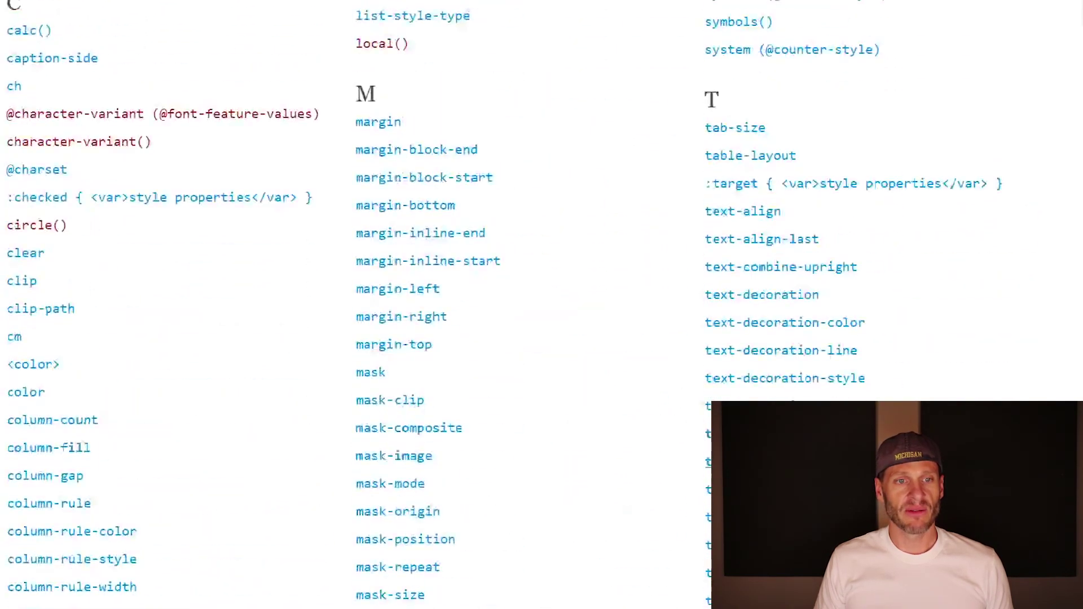
pyautogui.click(23, 393)
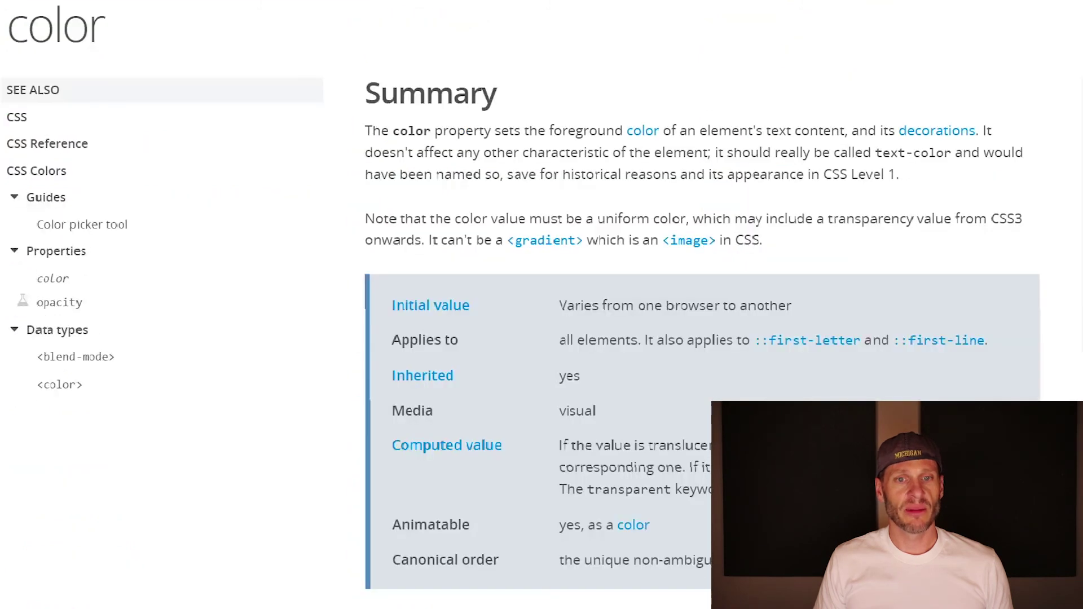
pyautogui.moveTo(479, 130); pyautogui.dragTo(594, 152)
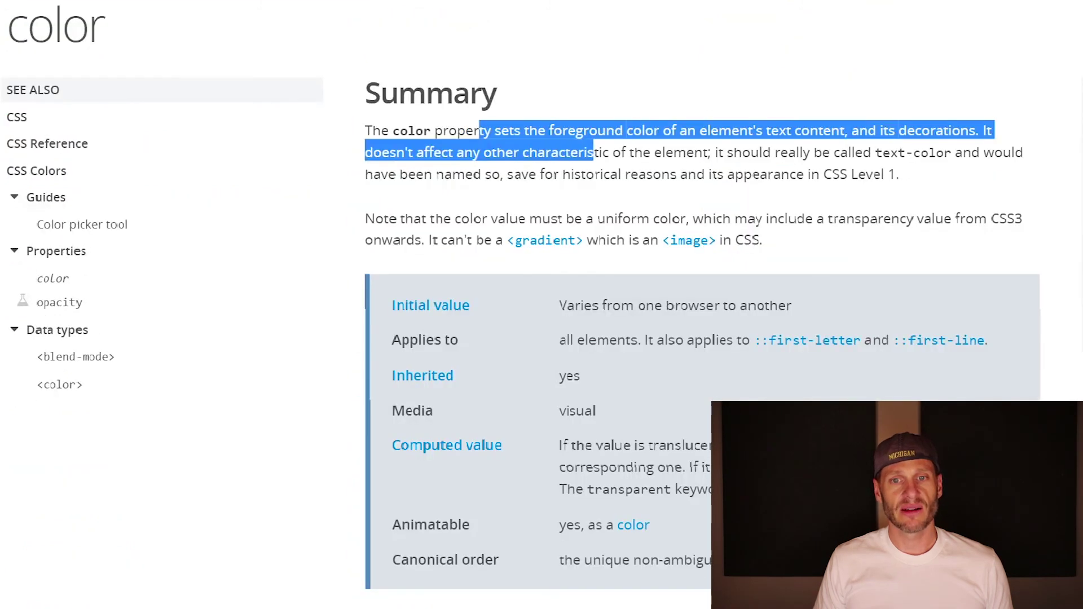
pyautogui.doubleClick(779, 130)
# - Return to the Google Docs outline and dismiss the link preview on the all CSS properties entry
pyautogui.press('super+Tab')
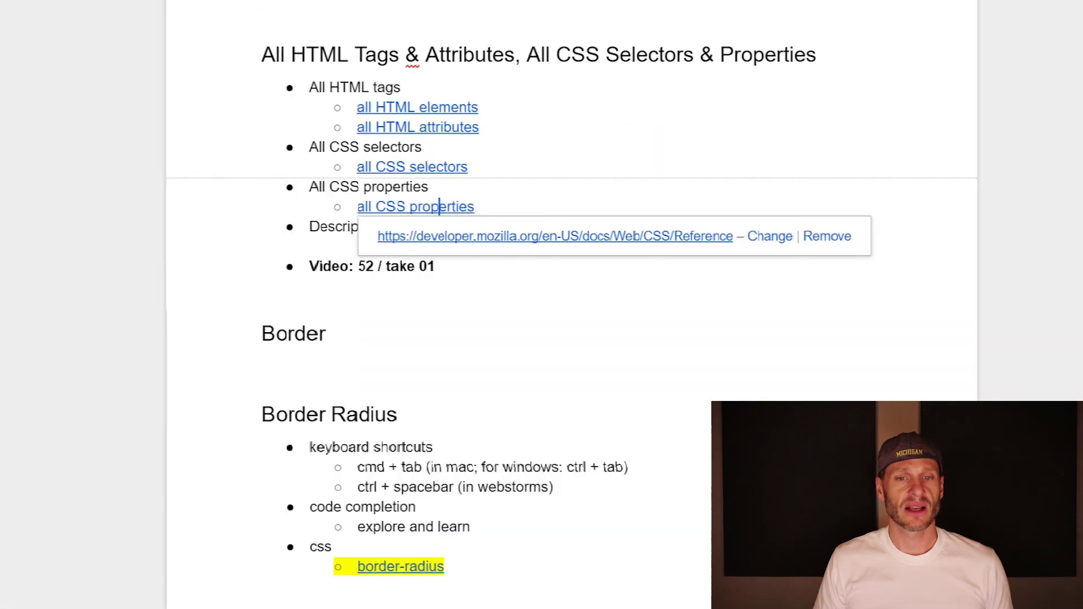
pyautogui.press('Up')
pyautogui.press('Up')
pyautogui.press('Up')
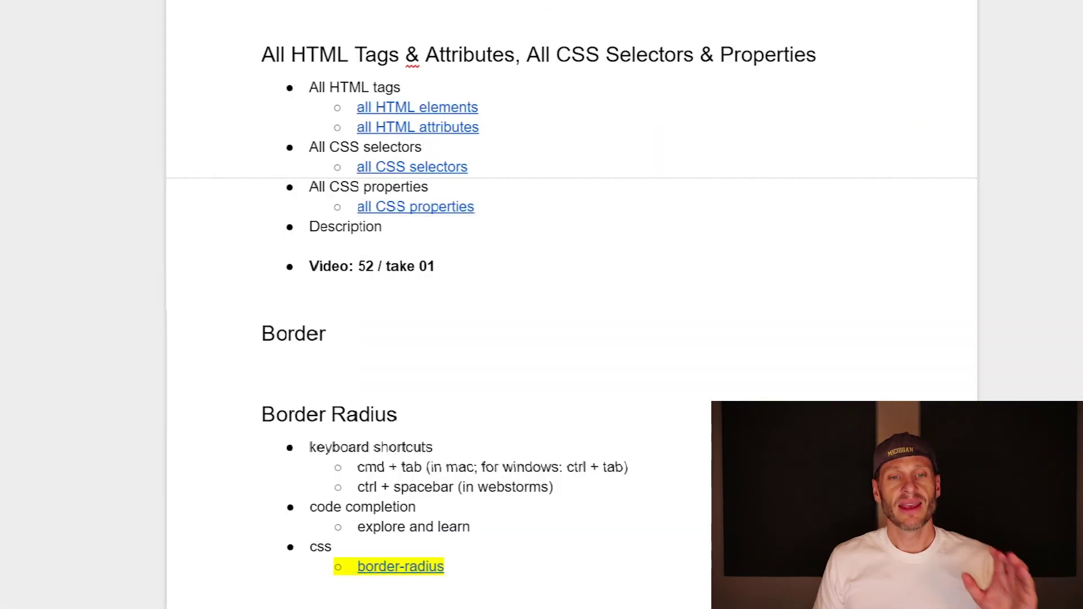